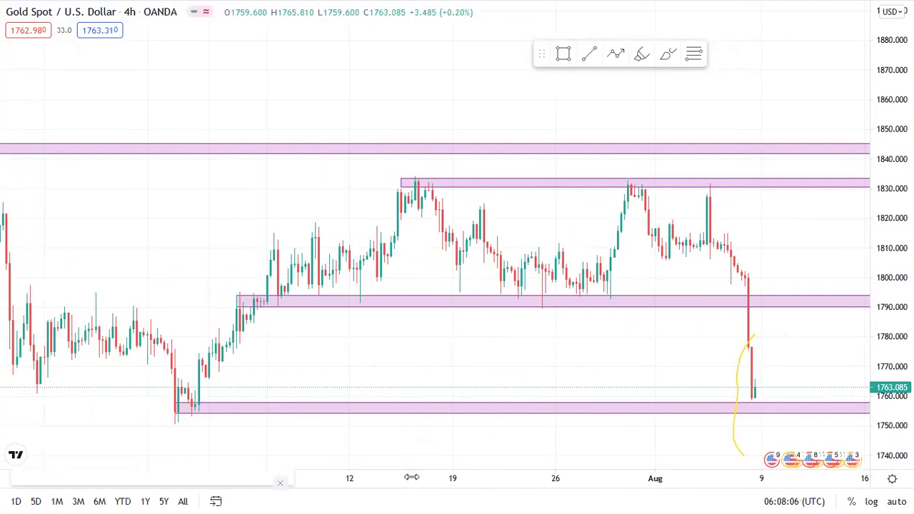
Compress the time scale of the 4-hour gold chart and examine the July and August price action around the purple zones
{"action": "left_click_drag", "start_coordinate": [403, 476], "coordinate": [474, 477]}
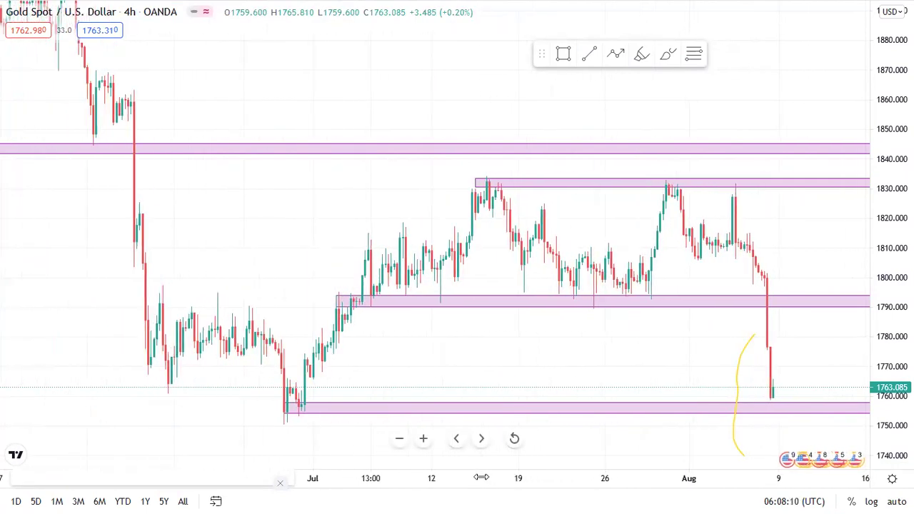
{"action": "left_click_drag", "start_coordinate": [357, 353], "coordinate": [341, 351]}
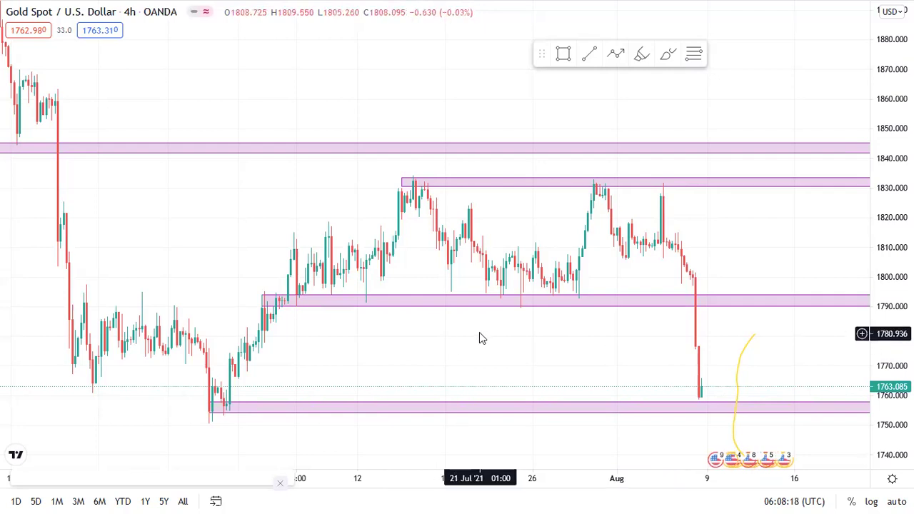
{"action": "left_click_drag", "start_coordinate": [499, 339], "coordinate": [477, 334]}
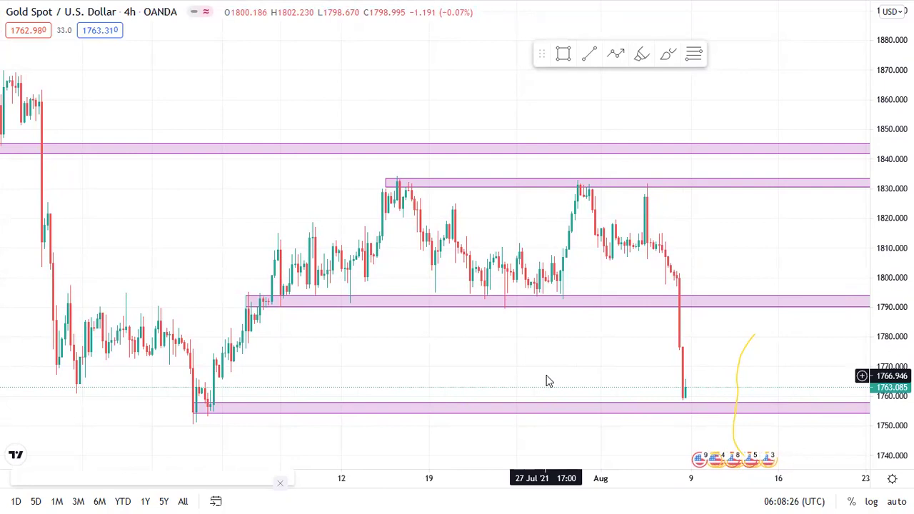
{"action": "left_click_drag", "start_coordinate": [528, 370], "coordinate": [438, 369]}
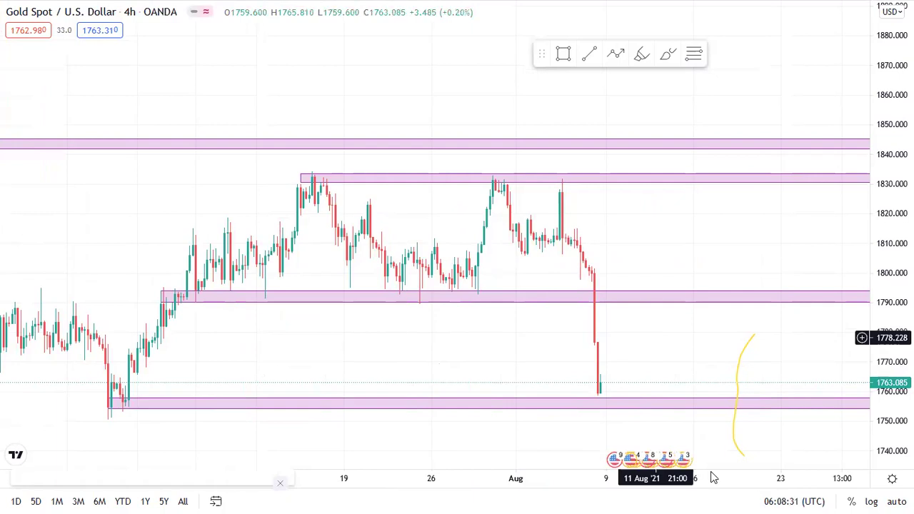
{"action": "key", "text": "Escape"}
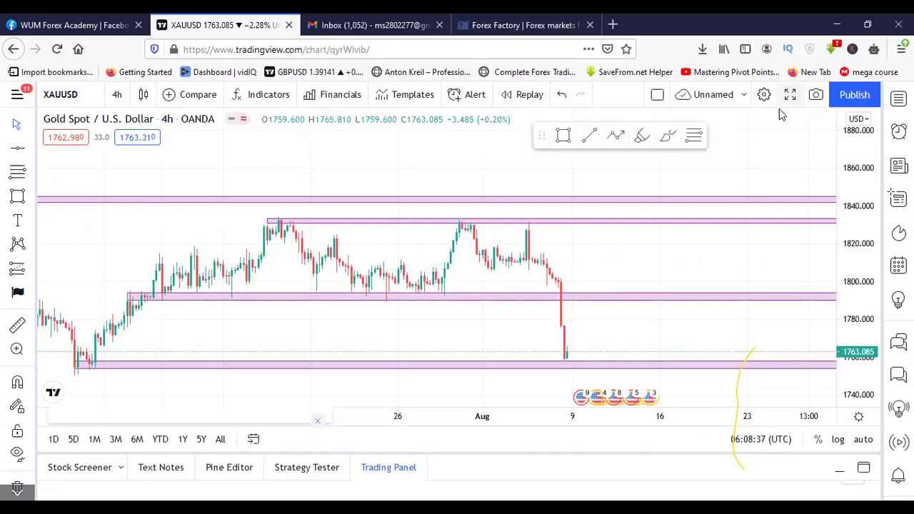
{"action": "key", "text": "shift+f"}
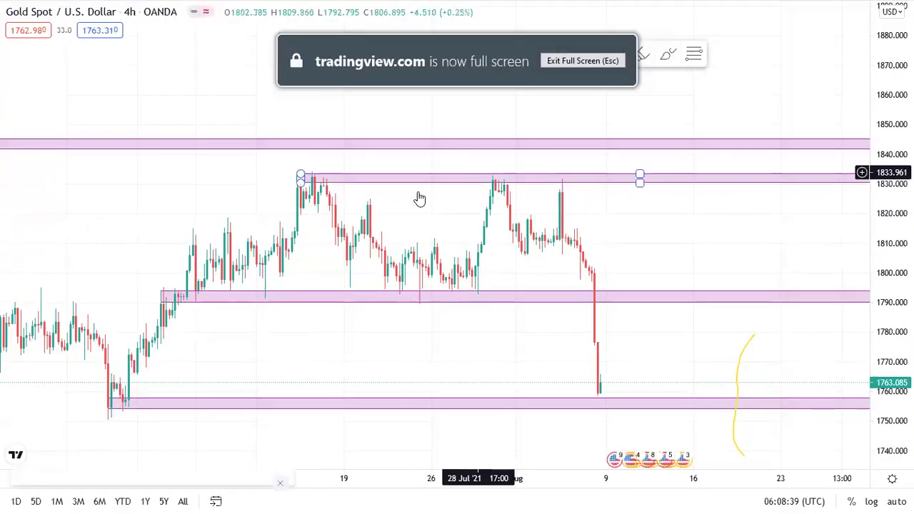
{"action": "left_click_drag", "start_coordinate": [367, 206], "coordinate": [441, 200]}
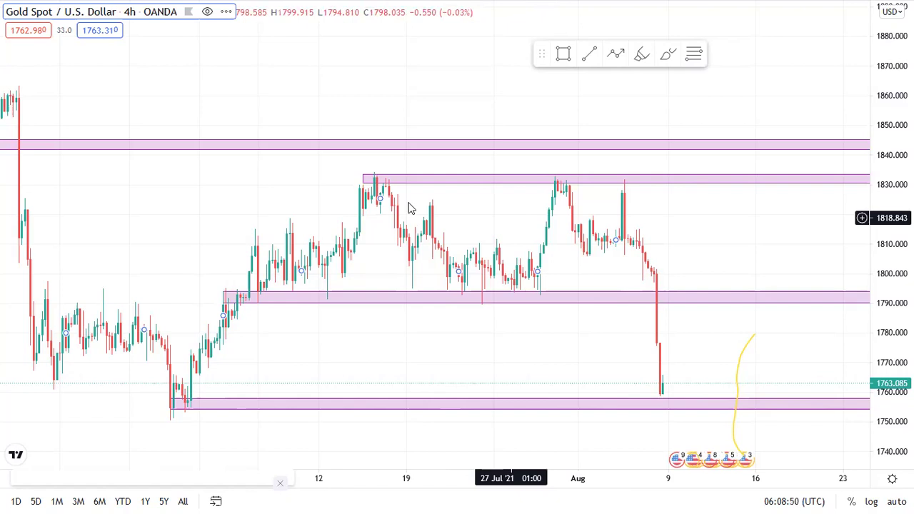
Leave the full-screen chart and check the Forex Factory economic calendar for August 8 to 10 alongside the XAUUSD chart
{"action": "key", "text": "Escape"}
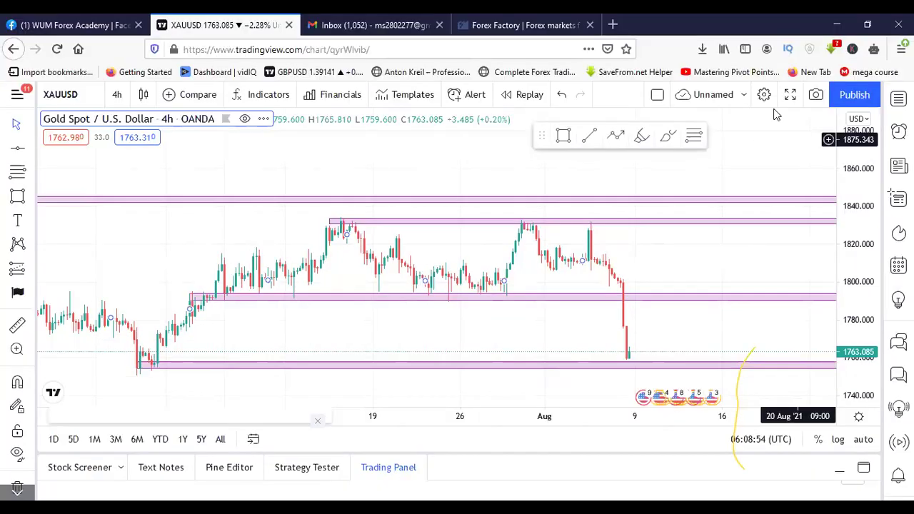
{"action": "left_click", "coordinate": [513, 25]}
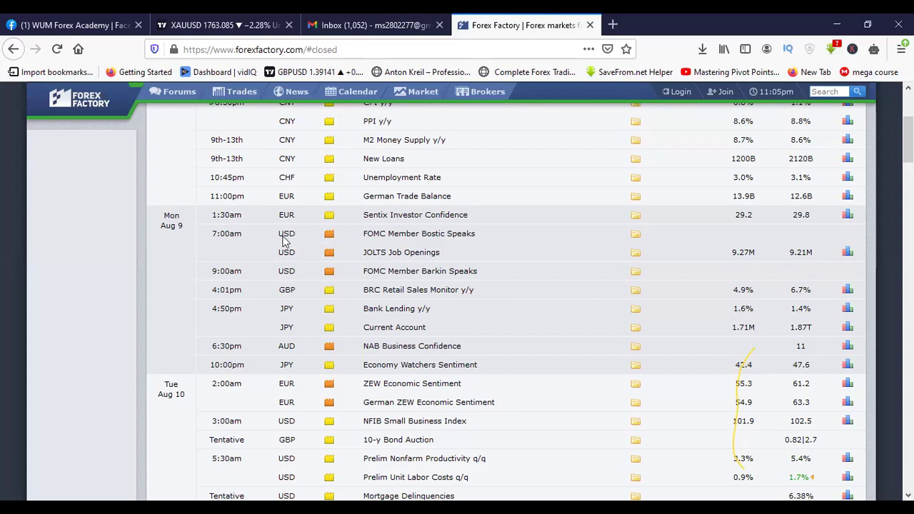
{"action": "scroll", "coordinate": [285, 243], "scroll_direction": "up", "scroll_amount": 1}
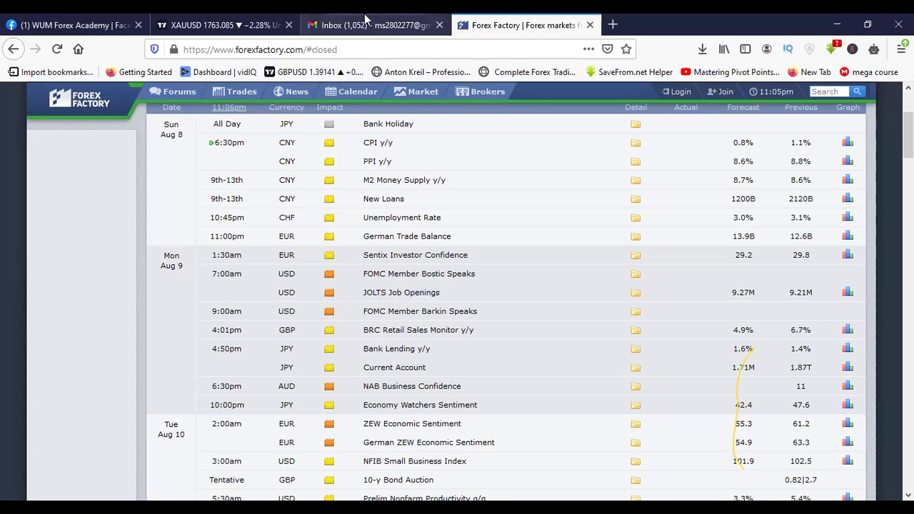
{"action": "left_click", "coordinate": [289, 34]}
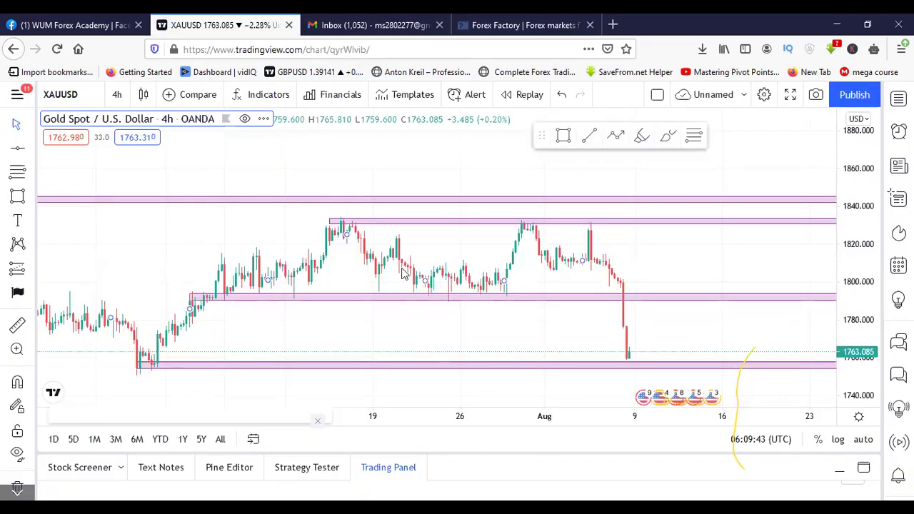
{"action": "left_click_drag", "start_coordinate": [408, 267], "coordinate": [343, 264]}
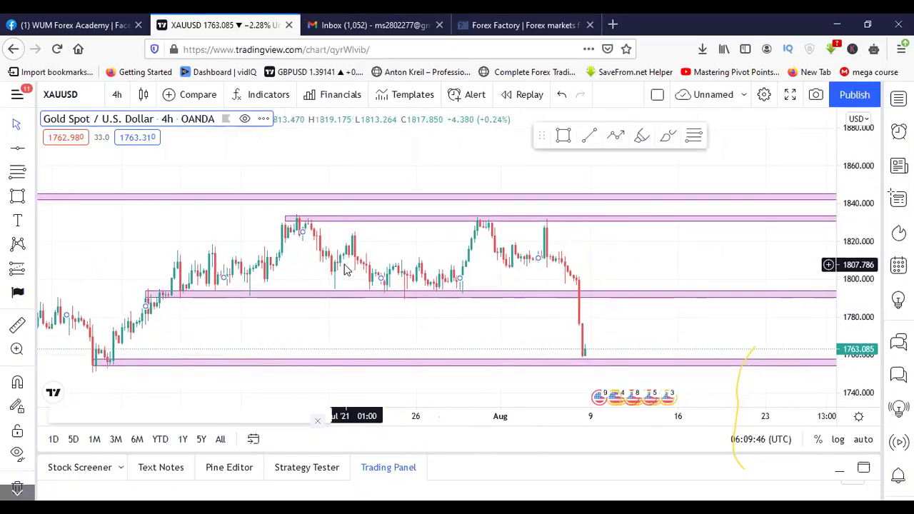
{"action": "left_click", "coordinate": [516, 19]}
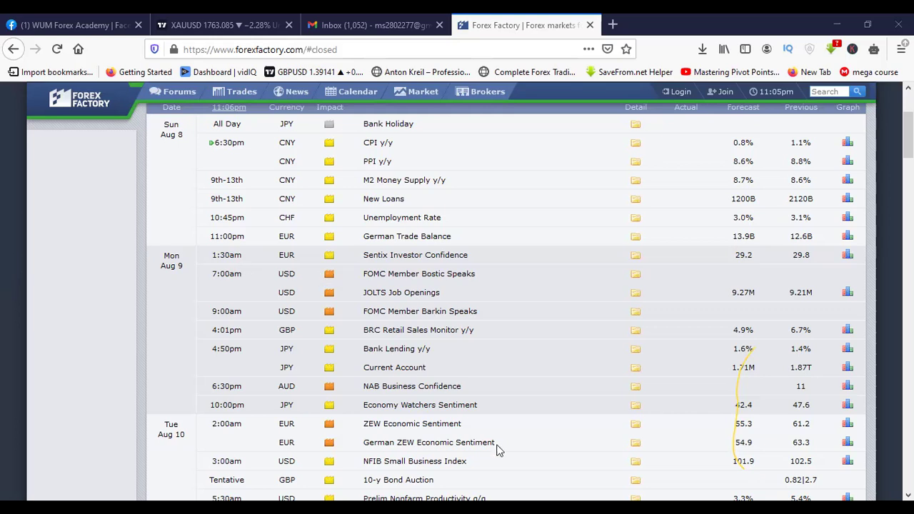
Switch back to the TradingView XAUUSD chart, make room after the latest candles and set the chart cursor to Cross
{"action": "left_click", "coordinate": [214, 21]}
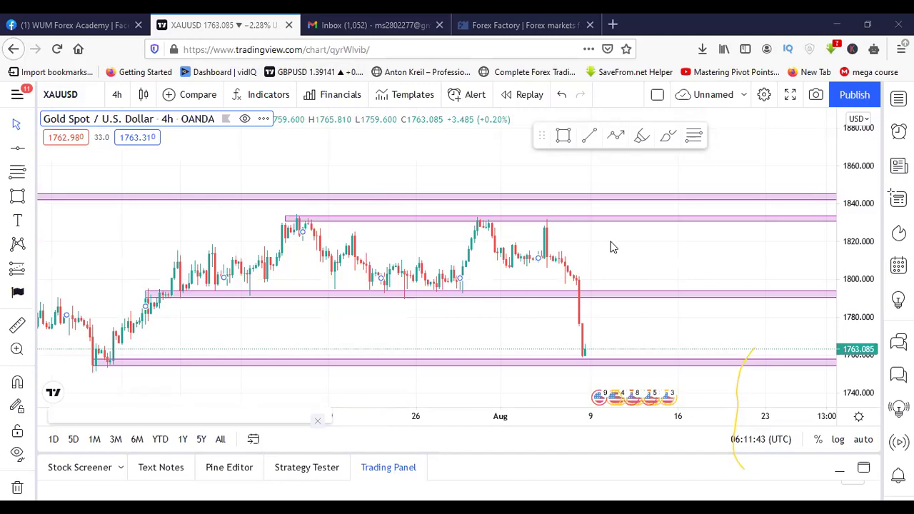
{"action": "left_click_drag", "start_coordinate": [483, 200], "coordinate": [201, 193]}
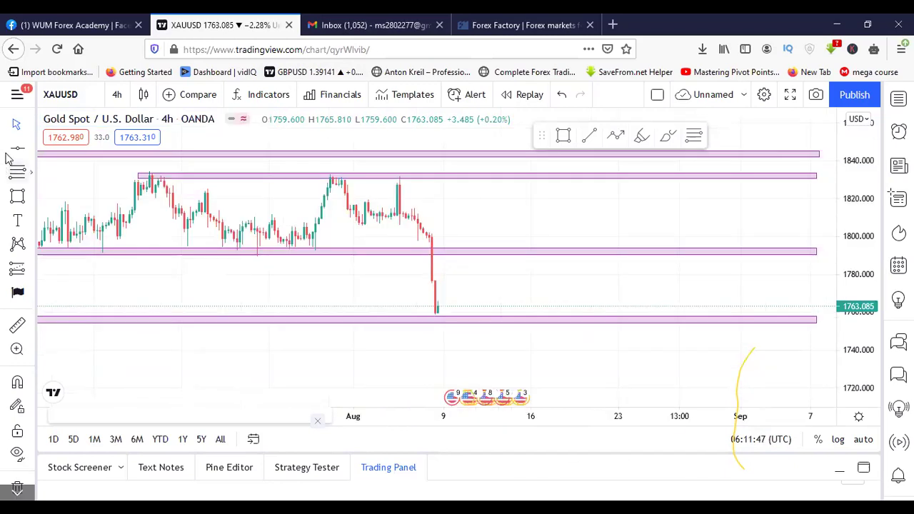
{"action": "left_click", "coordinate": [28, 134]}
{"action": "left_click", "coordinate": [54, 132]}
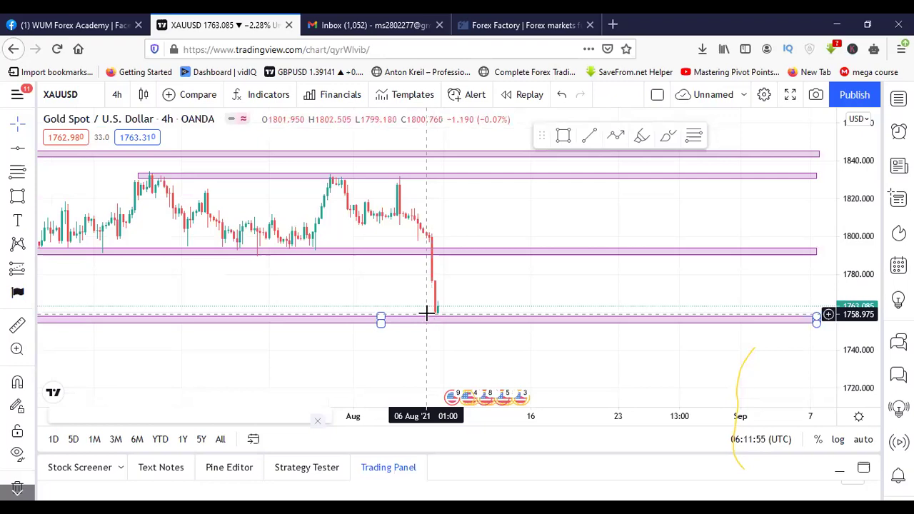
{"action": "left_click", "coordinate": [31, 124]}
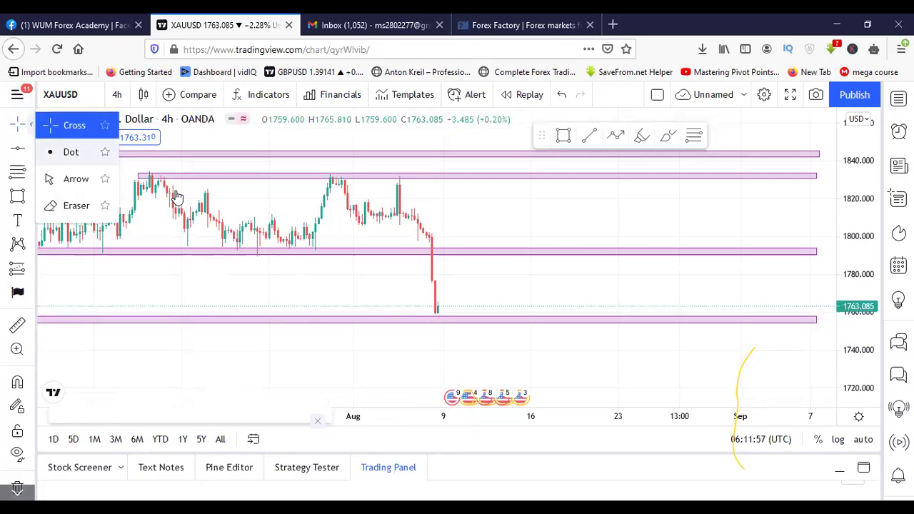
{"action": "left_click", "coordinate": [14, 130]}
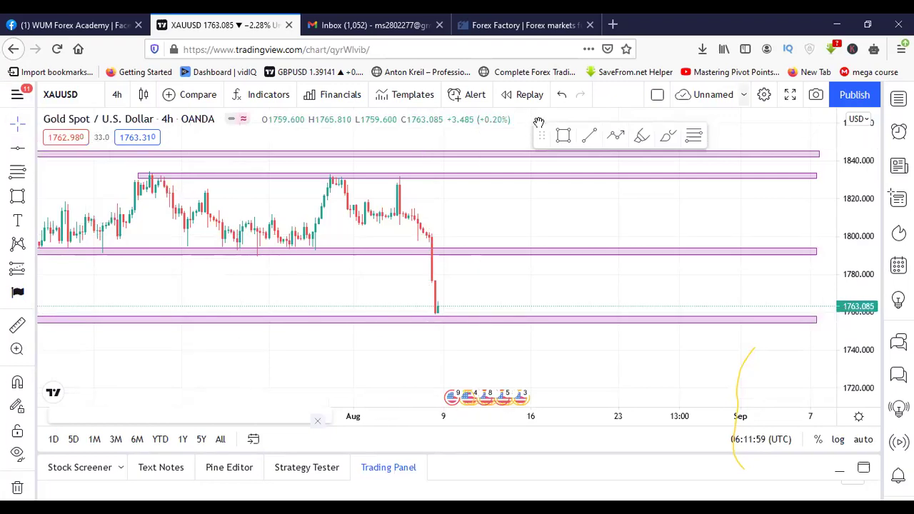
Show the gold chart in full screen and examine the July and August swings between the support and resistance zones
{"action": "left_click", "coordinate": [797, 97]}
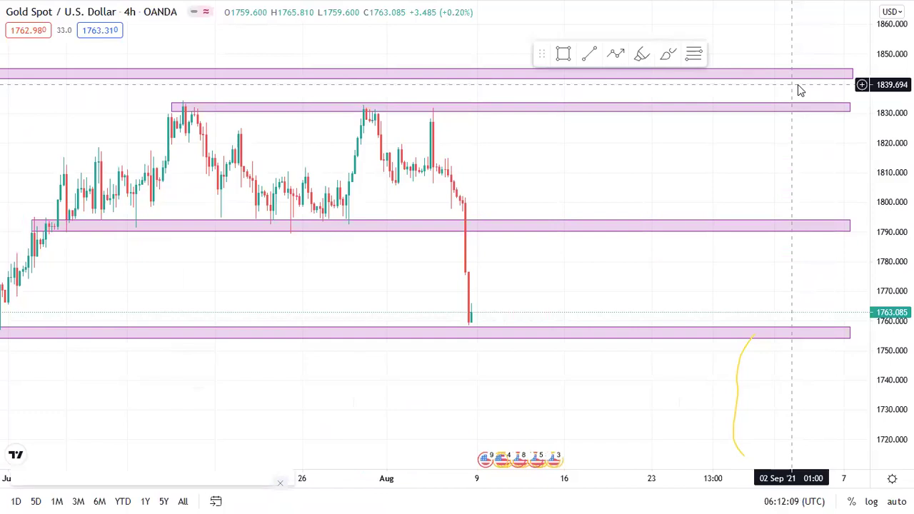
{"action": "scroll", "coordinate": [713, 265], "scroll_direction": "left", "scroll_amount": 5}
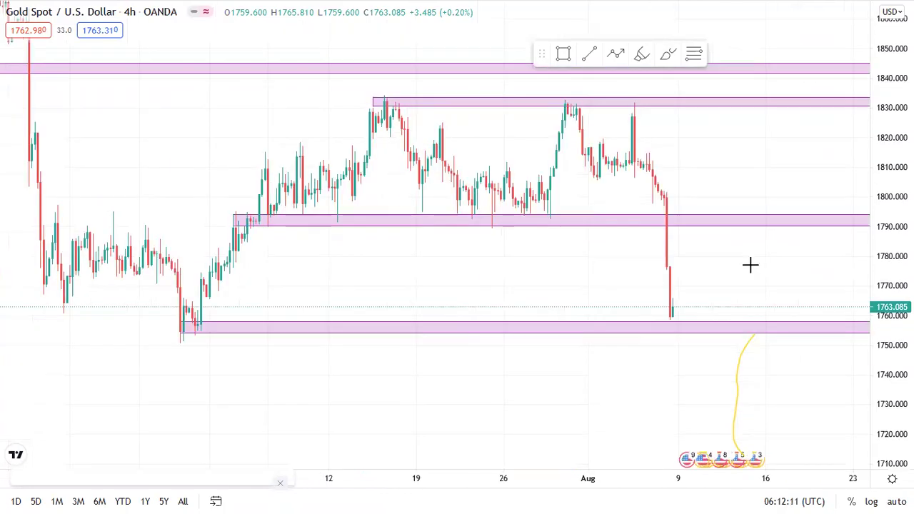
{"action": "scroll", "coordinate": [521, 283], "scroll_direction": "left", "scroll_amount": 1}
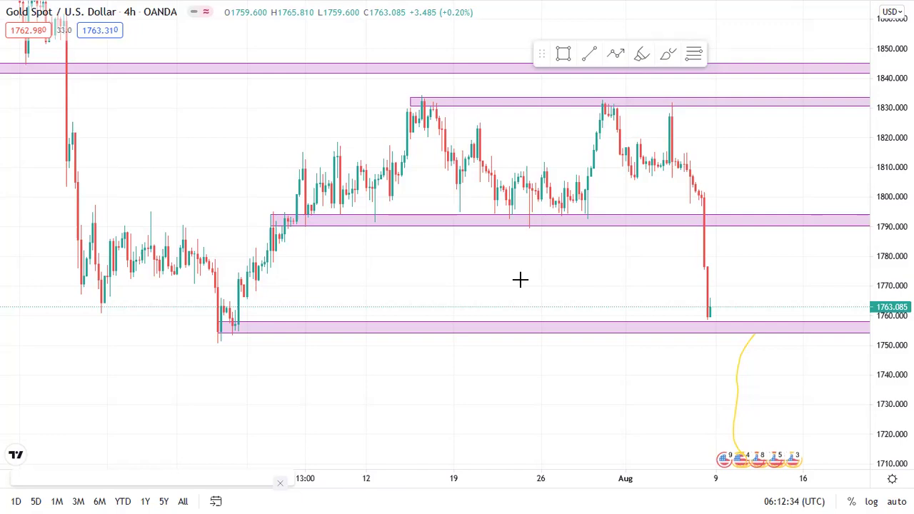
{"action": "left_click_drag", "start_coordinate": [250, 177], "coordinate": [237, 183]}
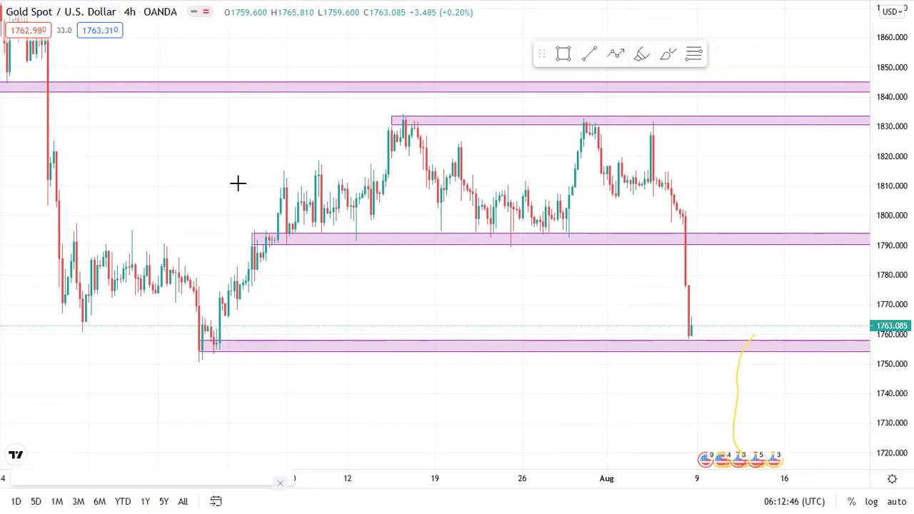
{"action": "scroll", "coordinate": [122, 387], "scroll_direction": "right", "scroll_amount": 5}
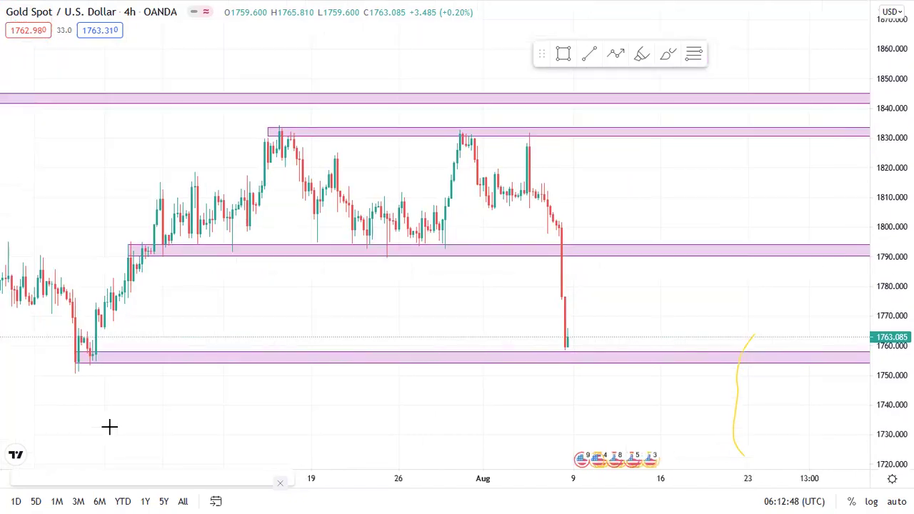
{"action": "scroll", "coordinate": [196, 453], "scroll_direction": "left", "scroll_amount": 1}
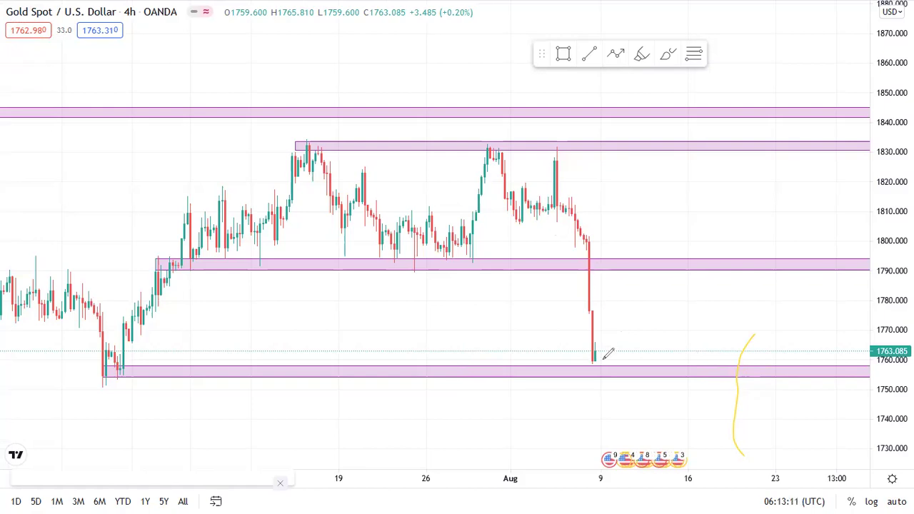
Annotate the latest candle and the lower support zone with short blue horizontal lines and a red arrow rising toward 1825
{"action": "left_click_drag", "start_coordinate": [591, 361], "coordinate": [609, 361]}
{"action": "left_click_drag", "start_coordinate": [588, 376], "coordinate": [614, 376]}
{"action": "left_click", "coordinate": [108, 379]}
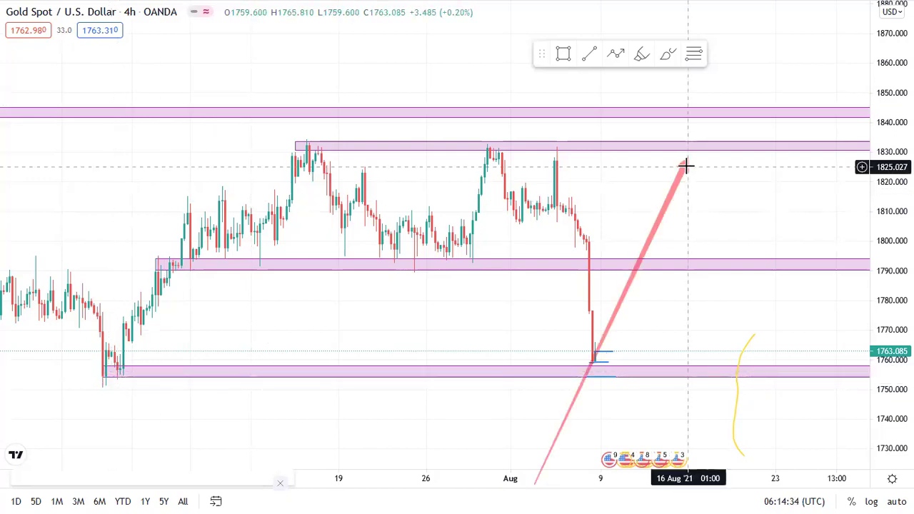
{"action": "left_click_drag", "start_coordinate": [683, 167], "coordinate": [683, 165]}
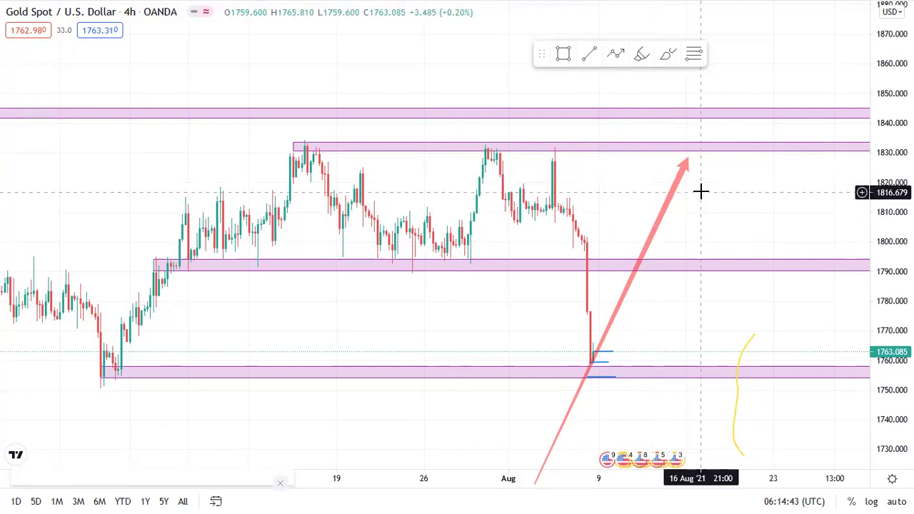
{"action": "left_click", "coordinate": [700, 116]}
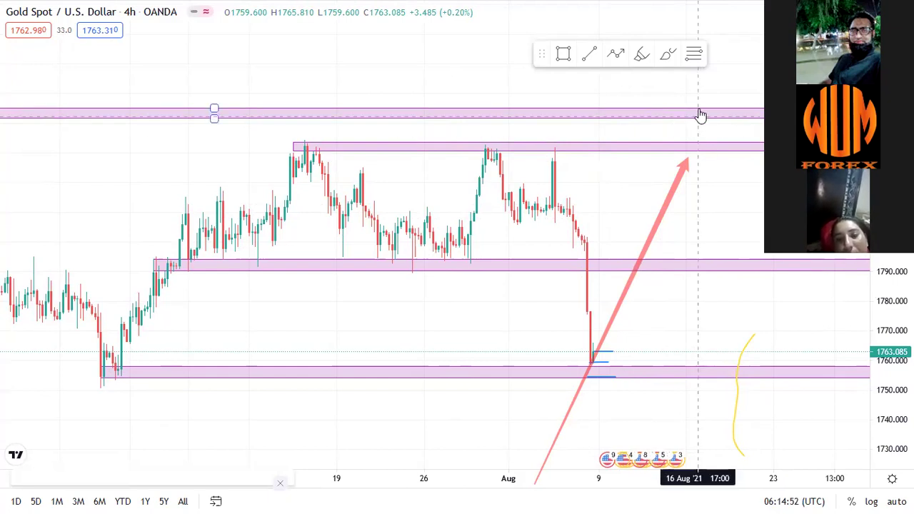
{"action": "left_click", "coordinate": [497, 133]}
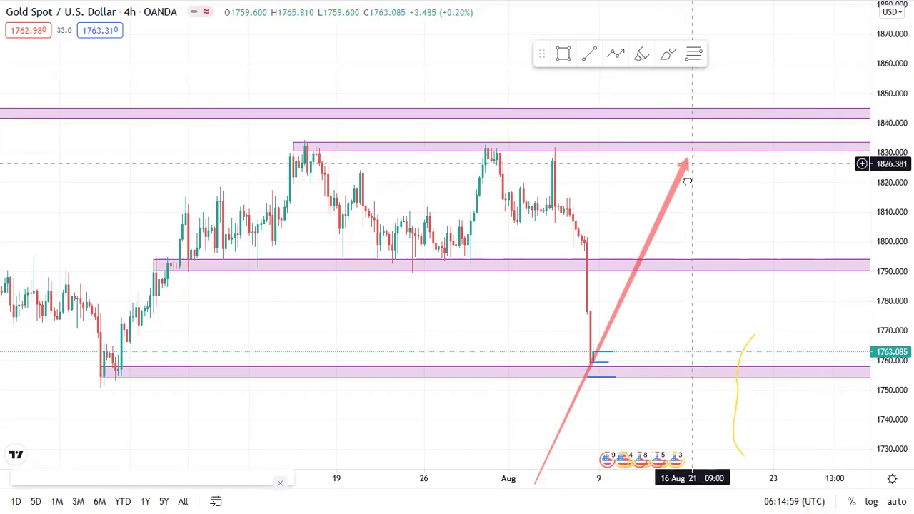
{"action": "left_click_drag", "start_coordinate": [687, 179], "coordinate": [690, 162]}
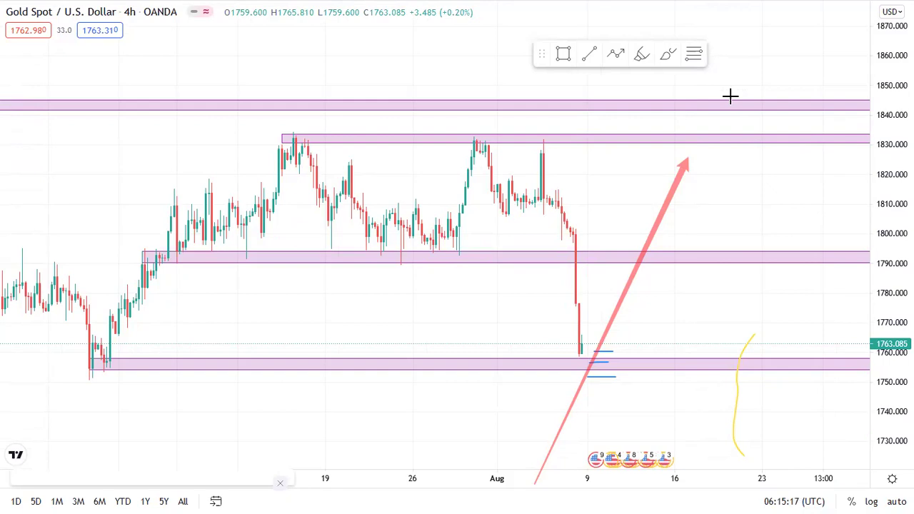
{"action": "left_click", "coordinate": [602, 104]}
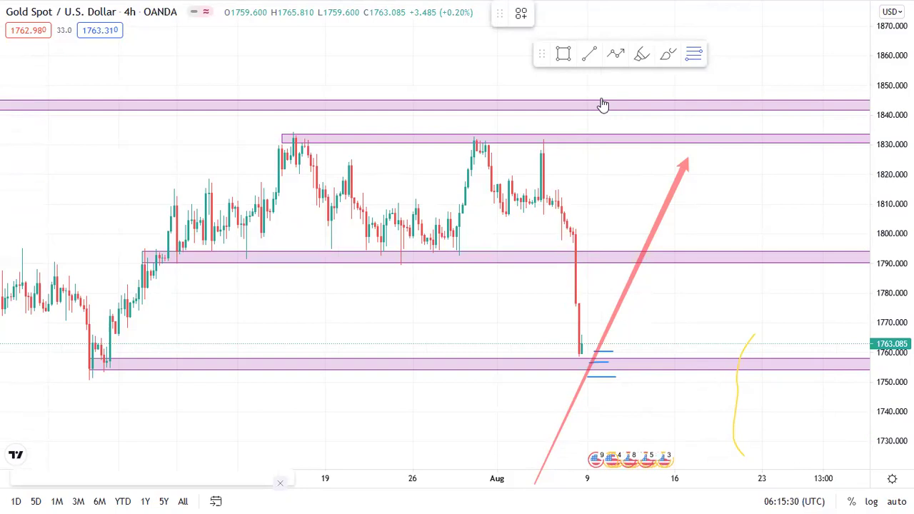
{"action": "key", "text": "alt+f"}
{"action": "left_click", "coordinate": [624, 215]}
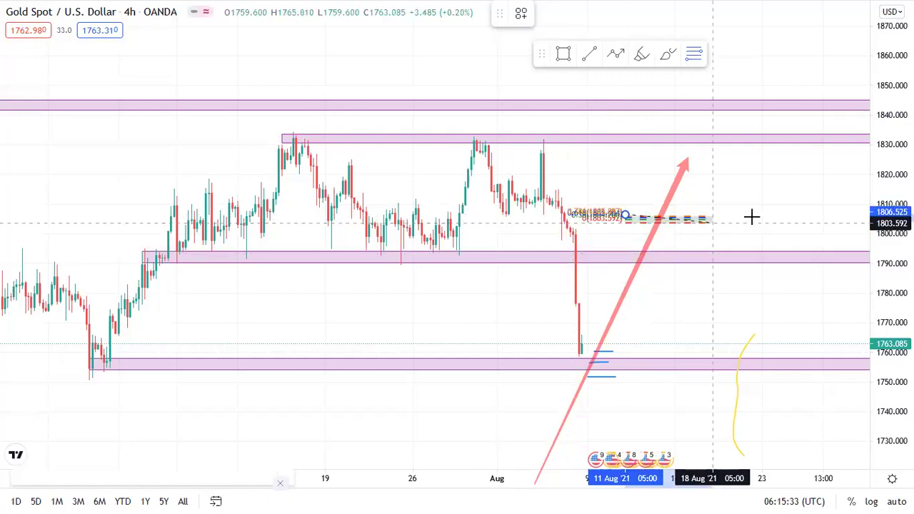
{"action": "key", "text": "Escape"}
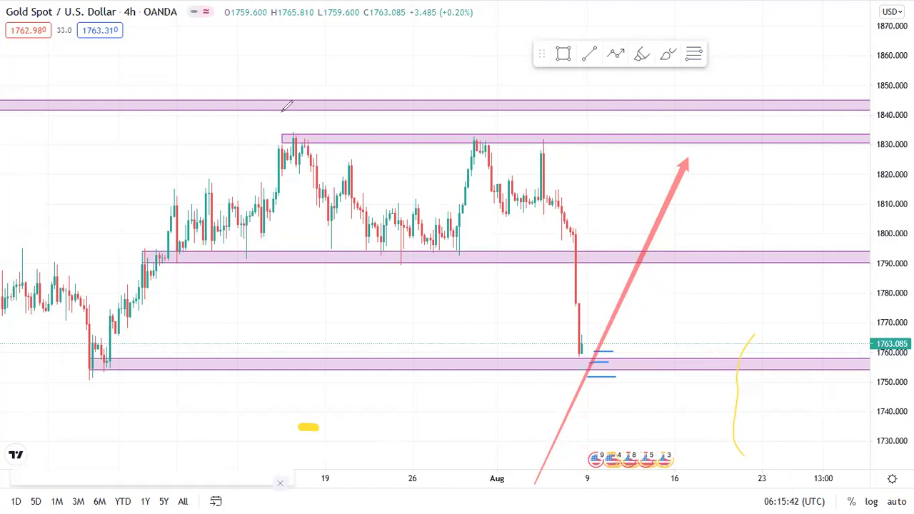
Sketch a blue base line at the latest low with a stroke rising toward the 1790 zone, and clear the sketch
{"action": "mouse_move", "coordinate": [502, 291]}
{"action": "left_mouse_down"}
{"action": "mouse_move", "coordinate": [410, 290]}
{"action": "mouse_move", "coordinate": [316, 269]}
{"action": "mouse_move", "coordinate": [312, 259]}
{"action": "left_mouse_up"}
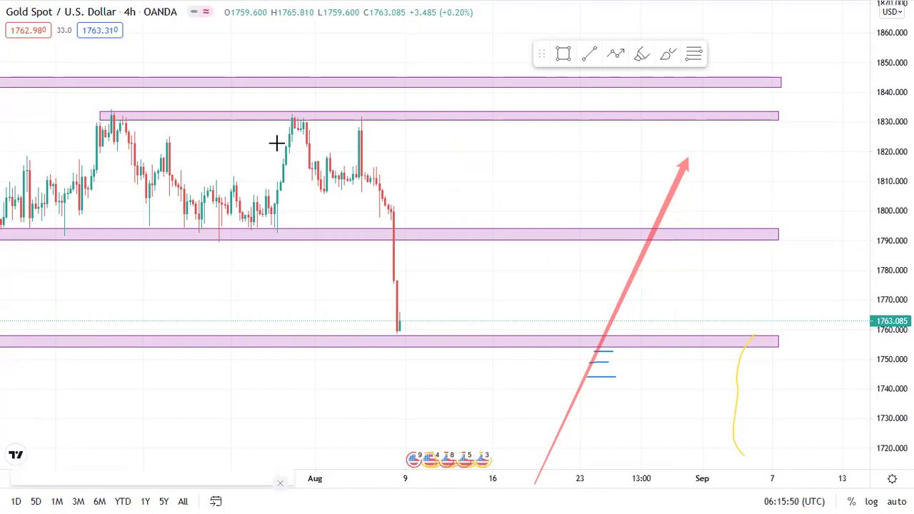
{"action": "left_click_drag", "start_coordinate": [398, 332], "coordinate": [416, 328]}
{"action": "key", "text": "ctrl+z"}
{"action": "left_click_drag", "start_coordinate": [399, 333], "coordinate": [405, 333]}
{"action": "left_click_drag", "start_coordinate": [415, 319], "coordinate": [422, 240]}
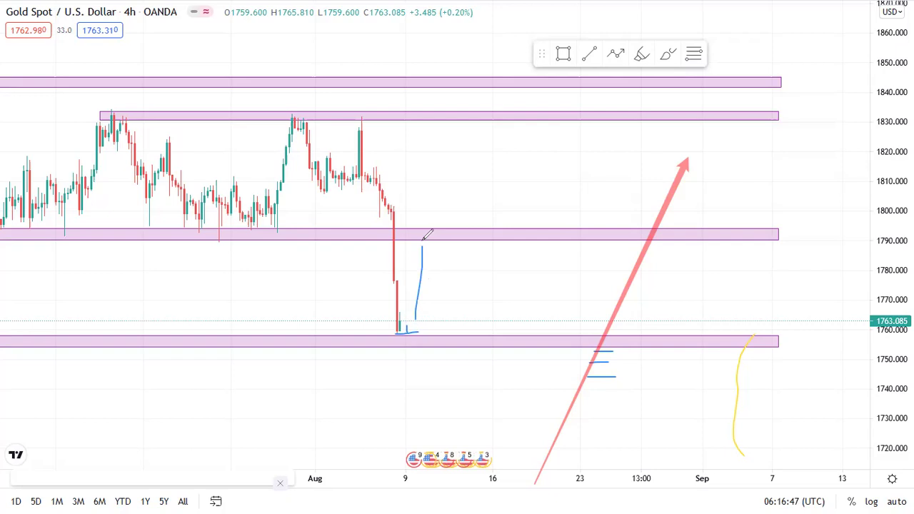
{"action": "left_click", "coordinate": [425, 266]}
{"action": "left_click", "coordinate": [419, 329]}
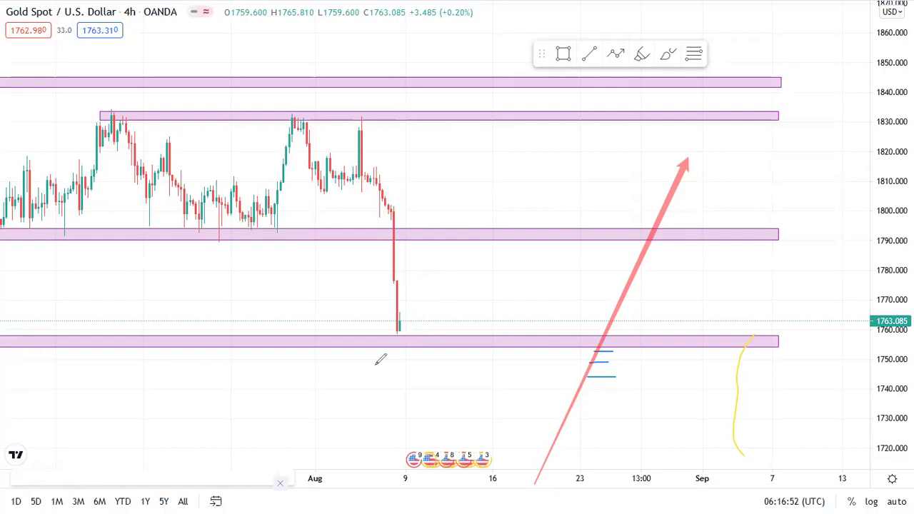
Sketch a short blue mark at the latest low and a blue line under the 1790 zone with a breakout-and-retest path rising to about 1828
{"action": "left_click_drag", "start_coordinate": [396, 332], "coordinate": [405, 331]}
{"action": "mouse_move", "coordinate": [423, 239]}
{"action": "left_mouse_down"}
{"action": "mouse_move", "coordinate": [412, 239]}
{"action": "mouse_move", "coordinate": [478, 239]}
{"action": "left_mouse_up"}
{"action": "left_click_drag", "start_coordinate": [447, 240], "coordinate": [452, 212]}
{"action": "mouse_move", "coordinate": [453, 212]}
{"action": "left_mouse_down"}
{"action": "mouse_move", "coordinate": [464, 234]}
{"action": "mouse_move", "coordinate": [492, 127]}
{"action": "left_mouse_up"}
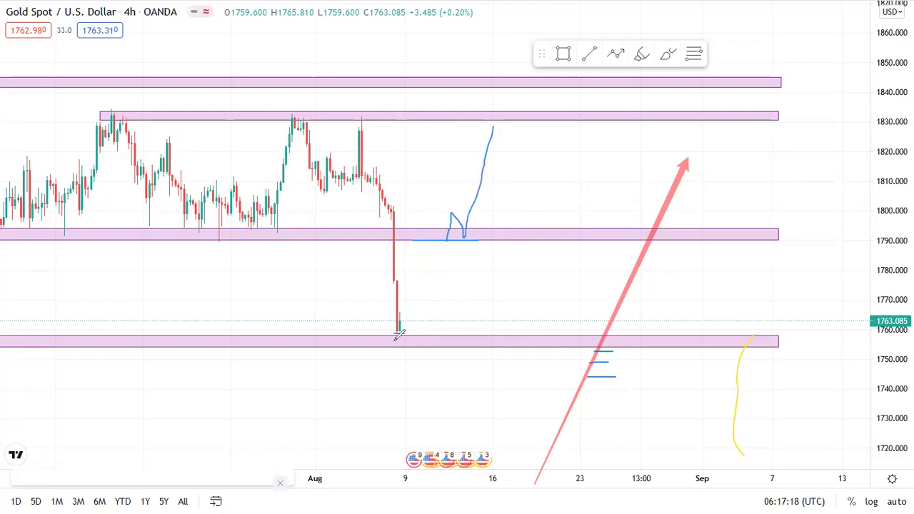
Draw a blue stroke from the latest low up to the 1790 zone, and erase that stroke with the low mark
{"action": "left_click_drag", "start_coordinate": [401, 332], "coordinate": [457, 229]}
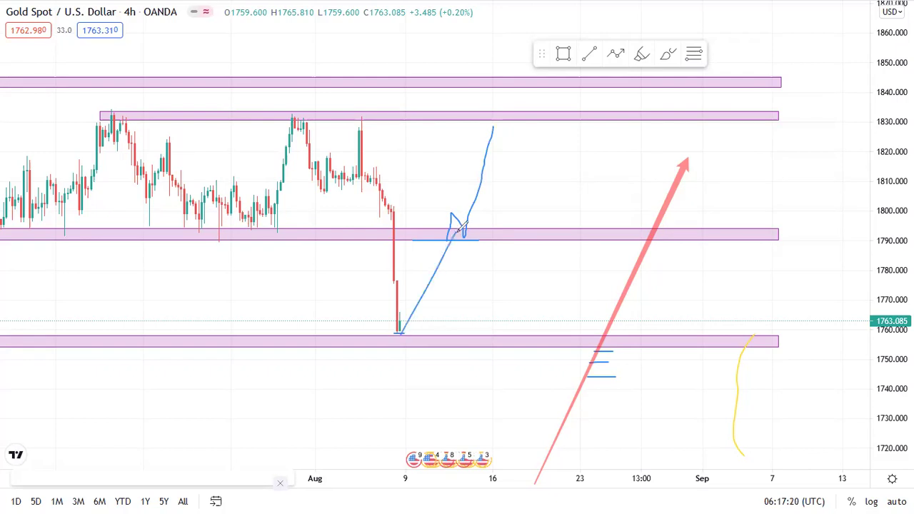
{"action": "key", "text": "e"}
{"action": "left_click", "coordinate": [420, 308]}
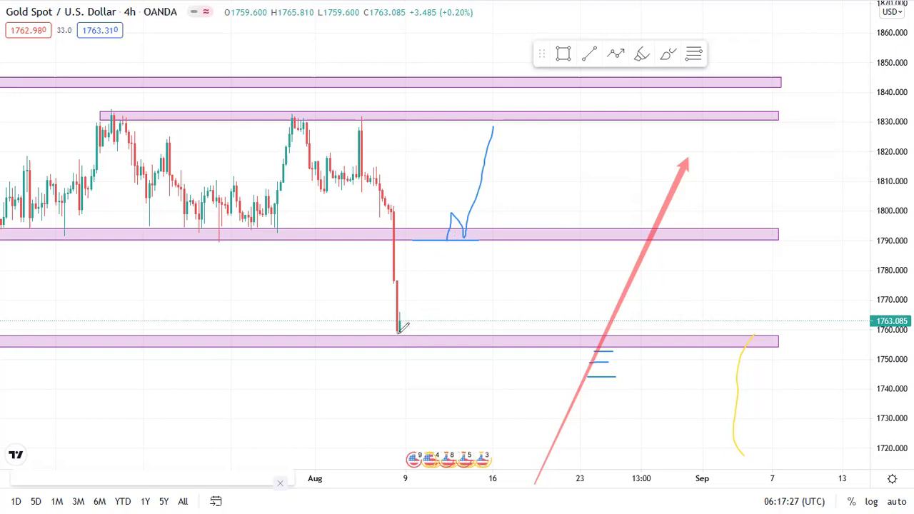
Sketch a blue zigzag base along the lower support with a vertical move to about 1785, and erase all the blue sketches above it
{"action": "mouse_move", "coordinate": [399, 331]}
{"action": "left_mouse_down"}
{"action": "mouse_move", "coordinate": [426, 329]}
{"action": "mouse_move", "coordinate": [436, 310]}
{"action": "mouse_move", "coordinate": [440, 333]}
{"action": "mouse_move", "coordinate": [461, 331]}
{"action": "left_mouse_up"}
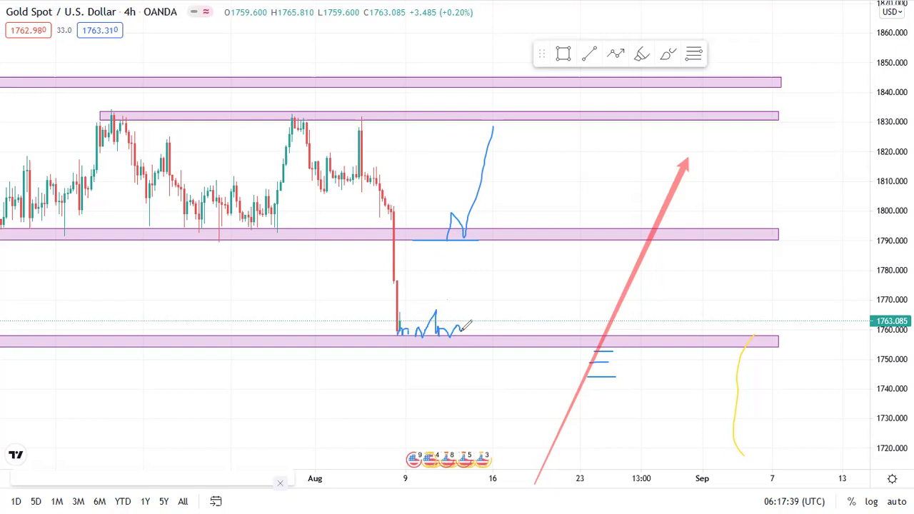
{"action": "mouse_move", "coordinate": [462, 329]}
{"action": "left_mouse_down"}
{"action": "mouse_move", "coordinate": [463, 357]}
{"action": "mouse_move", "coordinate": [465, 255]}
{"action": "left_mouse_up"}
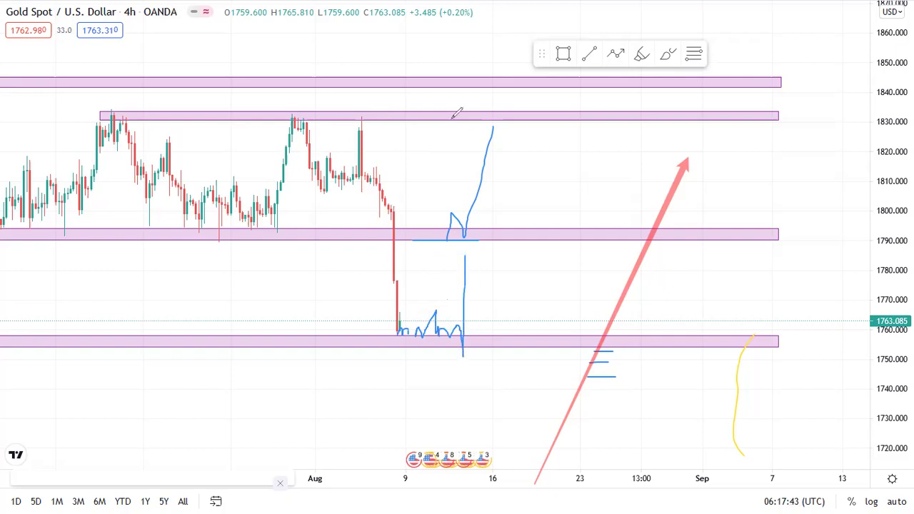
{"action": "left_click", "coordinate": [465, 278]}
{"action": "left_click", "coordinate": [456, 230]}
{"action": "left_click", "coordinate": [411, 322]}
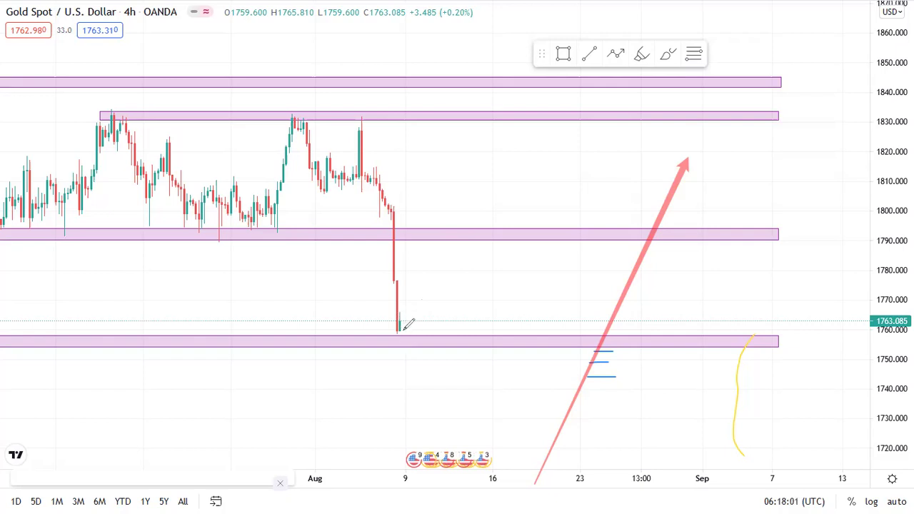
Sketch a blue rise from the latest low to the 1790 zone, marking 1780, circling the area under the zone and continuing to about 1799
{"action": "left_click_drag", "start_coordinate": [403, 330], "coordinate": [407, 266]}
{"action": "mouse_move", "coordinate": [401, 240]}
{"action": "left_mouse_down"}
{"action": "mouse_move", "coordinate": [441, 240]}
{"action": "mouse_move", "coordinate": [424, 236]}
{"action": "mouse_move", "coordinate": [421, 253]}
{"action": "mouse_move", "coordinate": [406, 258]}
{"action": "mouse_move", "coordinate": [395, 248]}
{"action": "mouse_move", "coordinate": [410, 237]}
{"action": "left_mouse_up"}
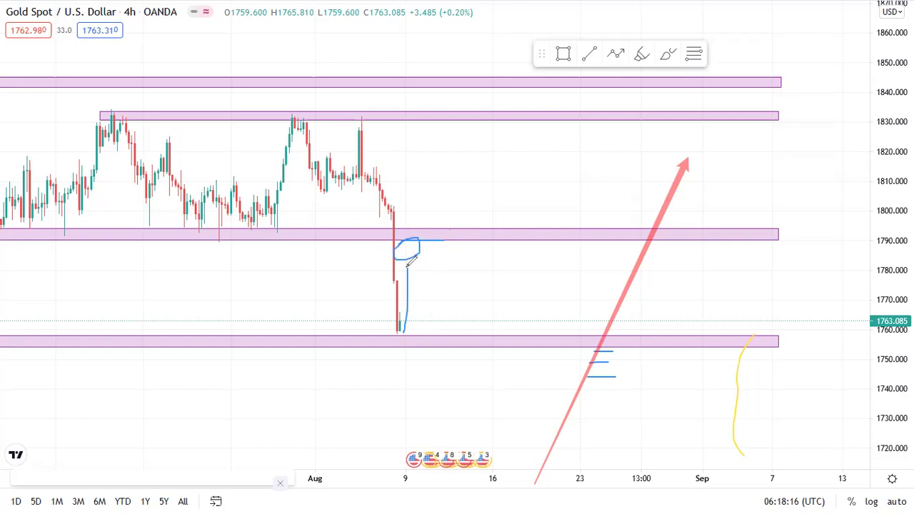
{"action": "left_click_drag", "start_coordinate": [406, 269], "coordinate": [424, 269]}
{"action": "mouse_move", "coordinate": [420, 242]}
{"action": "left_mouse_down"}
{"action": "mouse_move", "coordinate": [432, 249]}
{"action": "mouse_move", "coordinate": [472, 212]}
{"action": "left_mouse_up"}
{"action": "left_click_drag", "start_coordinate": [407, 266], "coordinate": [409, 235]}
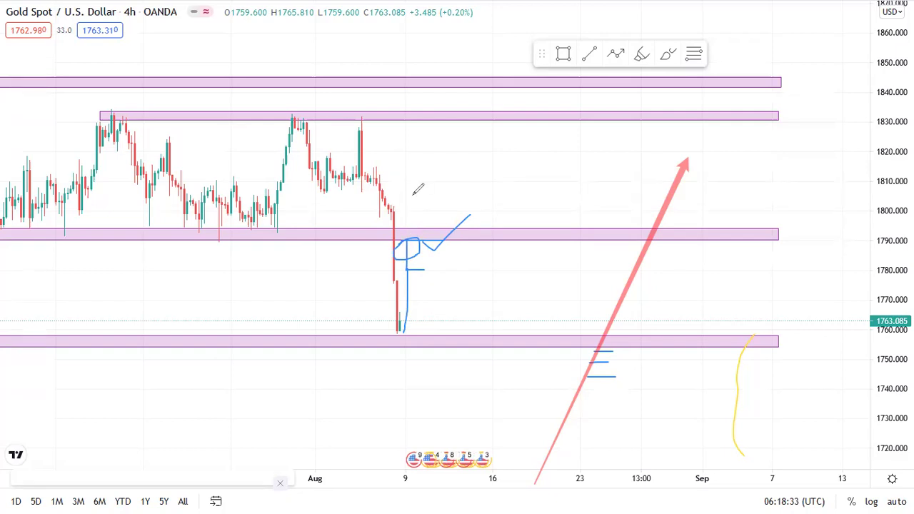
Clear the blue bounce sketch, and circle the latest low at the lower support zone, erasing that circle as well
{"action": "left_click", "coordinate": [429, 248]}
{"action": "left_click", "coordinate": [416, 252]}
{"action": "left_click", "coordinate": [404, 319]}
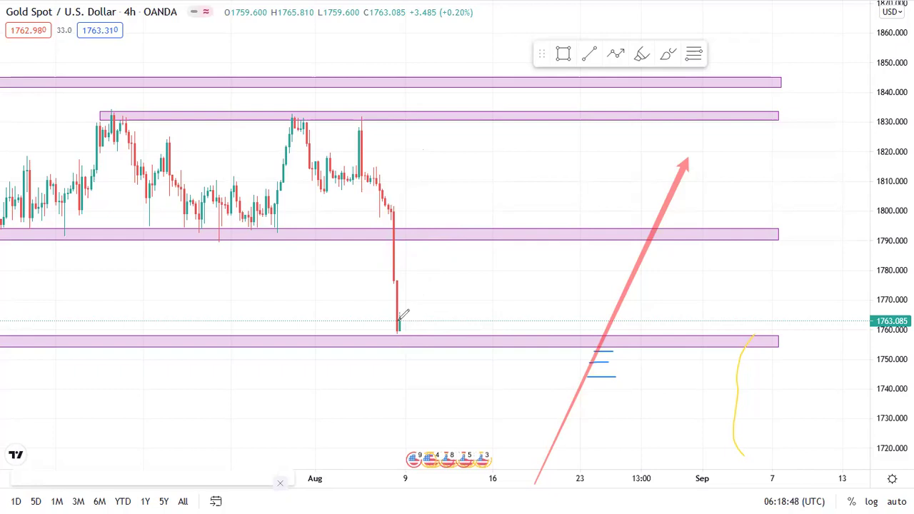
{"action": "mouse_move", "coordinate": [384, 314]}
{"action": "left_mouse_down"}
{"action": "mouse_move", "coordinate": [453, 323]}
{"action": "mouse_move", "coordinate": [366, 327]}
{"action": "left_mouse_up"}
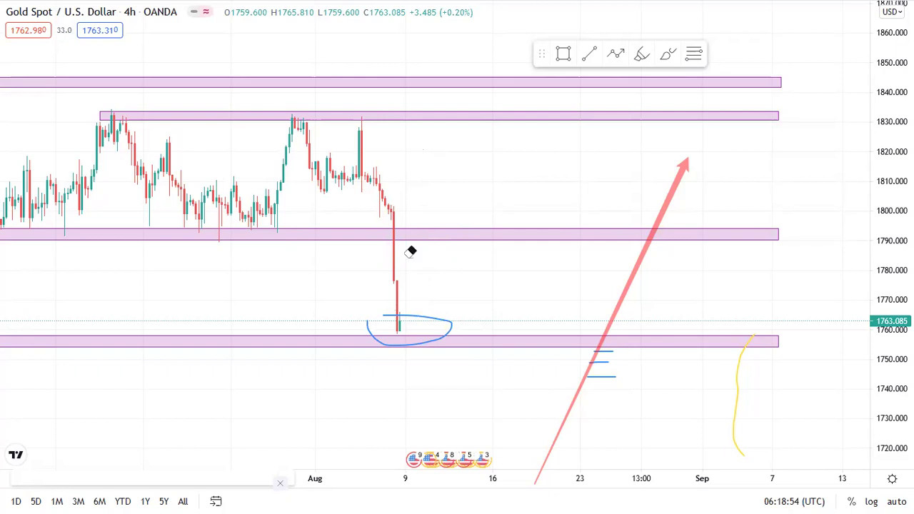
{"action": "left_click", "coordinate": [405, 315]}
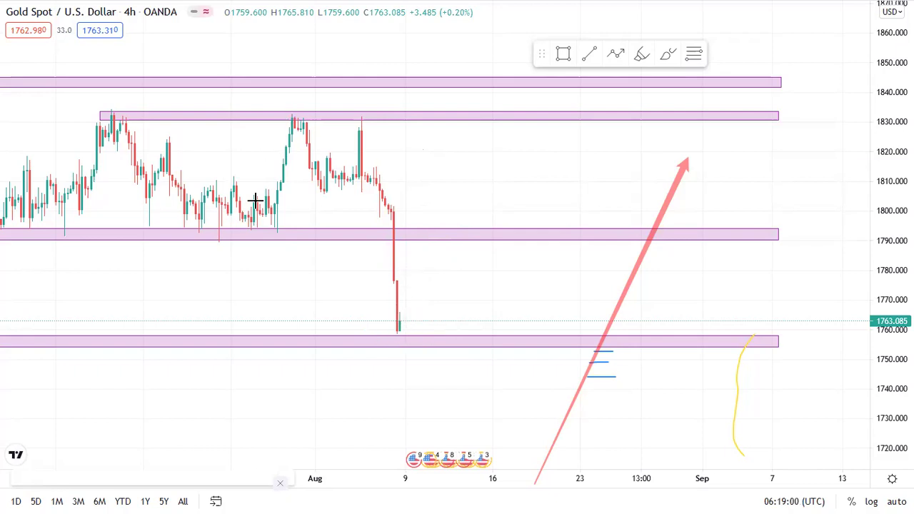
Mark the July and August tops at the 1830 zone in blue, underline the base near 1805, add check marks and trace the drop to 1760
{"action": "left_click_drag", "start_coordinate": [366, 178], "coordinate": [456, 177]}
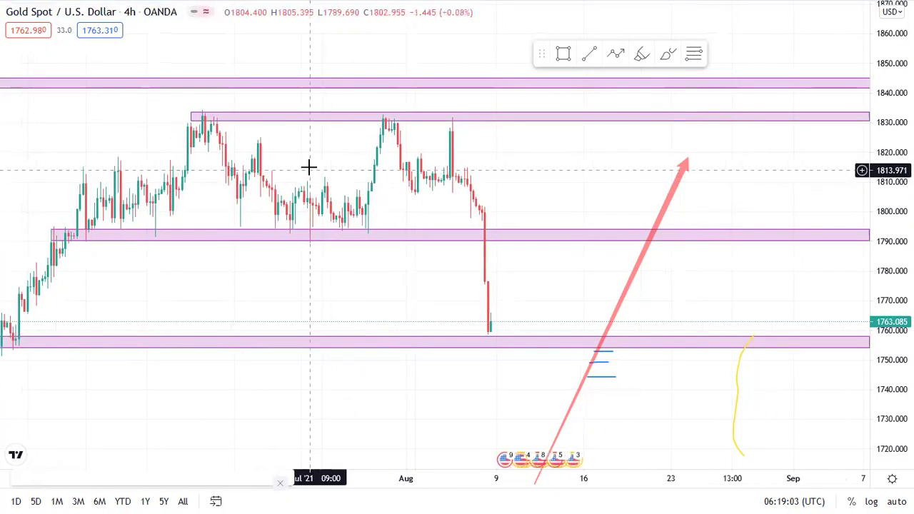
{"action": "left_click_drag", "start_coordinate": [308, 170], "coordinate": [287, 168]}
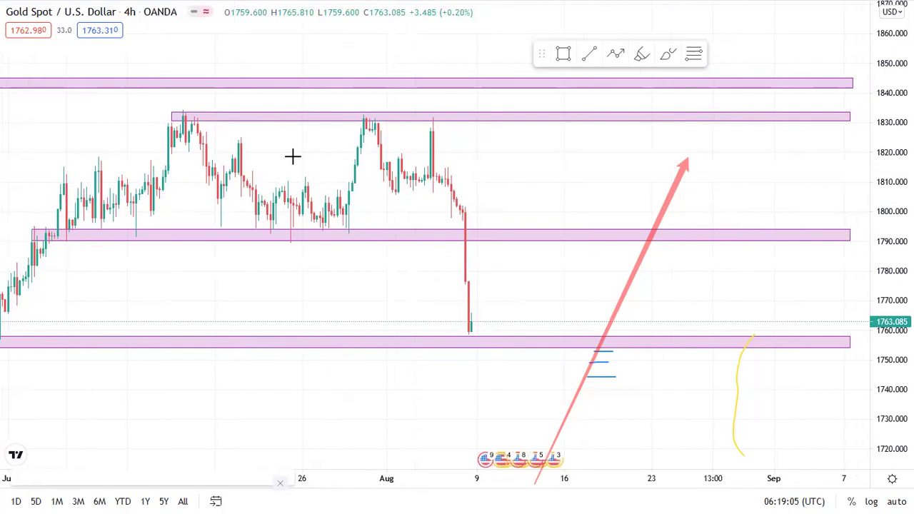
{"action": "mouse_move", "coordinate": [184, 103]}
{"action": "left_mouse_down"}
{"action": "mouse_move", "coordinate": [213, 106]}
{"action": "mouse_move", "coordinate": [198, 123]}
{"action": "mouse_move", "coordinate": [183, 105]}
{"action": "left_mouse_up"}
{"action": "mouse_move", "coordinate": [377, 111]}
{"action": "left_mouse_down"}
{"action": "mouse_move", "coordinate": [371, 121]}
{"action": "mouse_move", "coordinate": [359, 113]}
{"action": "mouse_move", "coordinate": [393, 188]}
{"action": "mouse_move", "coordinate": [426, 194]}
{"action": "mouse_move", "coordinate": [402, 182]}
{"action": "mouse_move", "coordinate": [408, 173]}
{"action": "mouse_move", "coordinate": [421, 179]}
{"action": "mouse_move", "coordinate": [429, 133]}
{"action": "mouse_move", "coordinate": [451, 112]}
{"action": "mouse_move", "coordinate": [427, 118]}
{"action": "mouse_move", "coordinate": [427, 128]}
{"action": "mouse_move", "coordinate": [442, 128]}
{"action": "mouse_move", "coordinate": [442, 114]}
{"action": "left_mouse_up"}
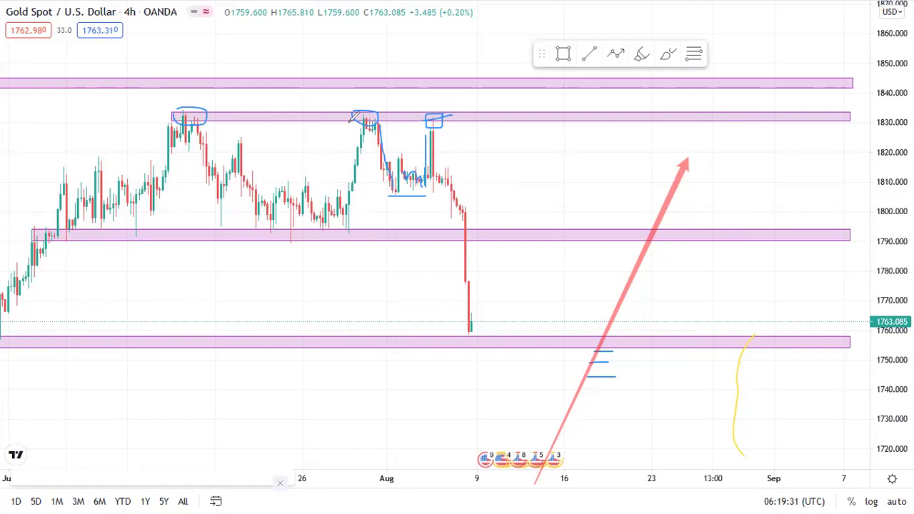
{"action": "mouse_move", "coordinate": [272, 118]}
{"action": "left_mouse_down"}
{"action": "mouse_move", "coordinate": [282, 126]}
{"action": "mouse_move", "coordinate": [299, 105]}
{"action": "left_mouse_up"}
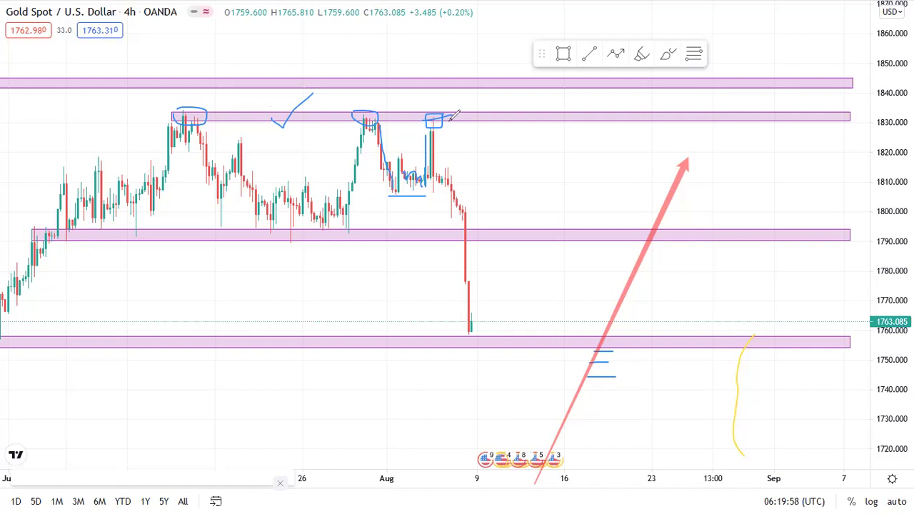
{"action": "mouse_move", "coordinate": [454, 115]}
{"action": "left_mouse_down"}
{"action": "mouse_move", "coordinate": [485, 218]}
{"action": "mouse_move", "coordinate": [494, 331]}
{"action": "left_mouse_up"}
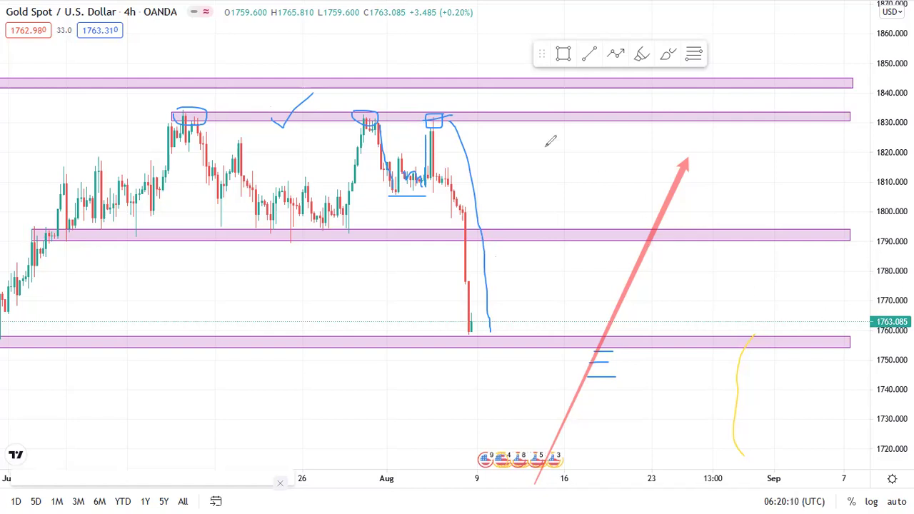
{"action": "left_click_drag", "start_coordinate": [469, 115], "coordinate": [494, 104]}
Erase all the blue circles, check marks and strokes around the July and August tops
{"action": "left_click", "coordinate": [475, 114]}
{"action": "left_click", "coordinate": [453, 122]}
{"action": "left_click", "coordinate": [435, 118]}
{"action": "left_click", "coordinate": [366, 118]}
{"action": "left_click", "coordinate": [289, 112]}
{"action": "left_click", "coordinate": [191, 118]}
{"action": "left_click", "coordinate": [410, 191]}
{"action": "left_click", "coordinate": [426, 135]}
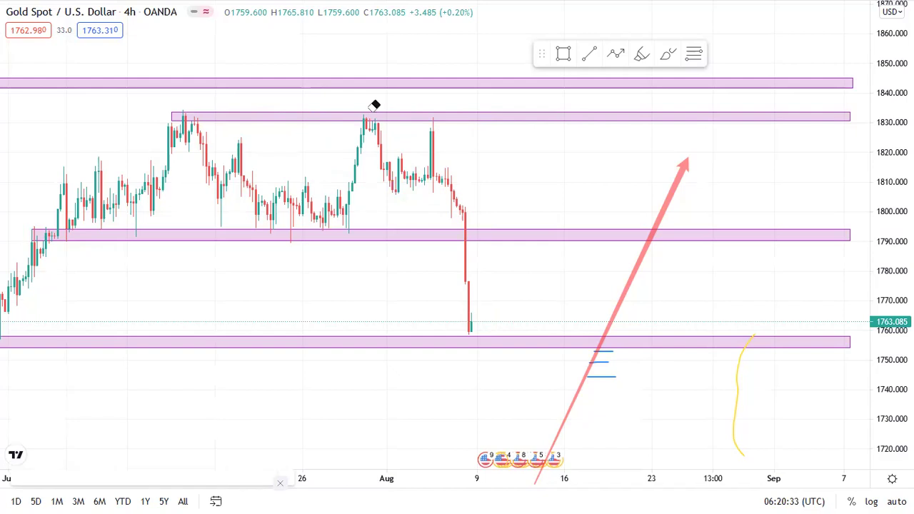
Circle the late-June low and the latest low at the 1755 support zone in blue, and add a check mark to each
{"action": "left_click_drag", "start_coordinate": [304, 269], "coordinate": [379, 234]}
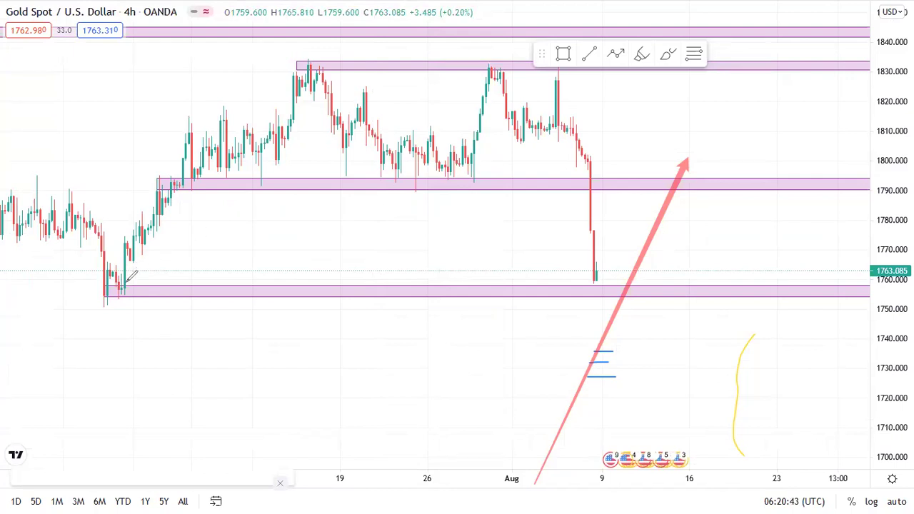
{"action": "mouse_move", "coordinate": [98, 284]}
{"action": "left_mouse_down"}
{"action": "mouse_move", "coordinate": [93, 303]}
{"action": "mouse_move", "coordinate": [126, 305]}
{"action": "mouse_move", "coordinate": [141, 284]}
{"action": "left_mouse_up"}
{"action": "mouse_move", "coordinate": [611, 264]}
{"action": "left_mouse_down"}
{"action": "mouse_move", "coordinate": [591, 266]}
{"action": "mouse_move", "coordinate": [579, 279]}
{"action": "mouse_move", "coordinate": [601, 277]}
{"action": "left_mouse_up"}
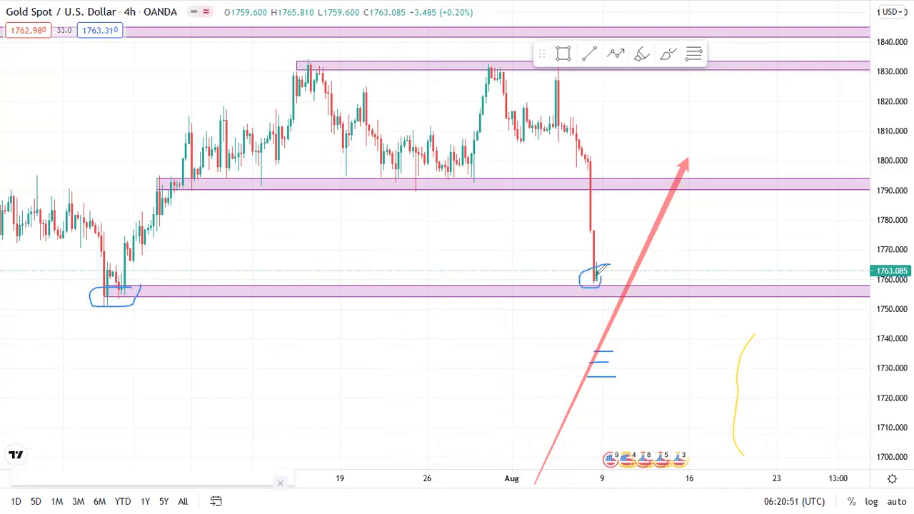
{"action": "left_click_drag", "start_coordinate": [602, 278], "coordinate": [597, 290]}
{"action": "left_click_drag", "start_coordinate": [129, 284], "coordinate": [203, 271]}
{"action": "left_click_drag", "start_coordinate": [577, 280], "coordinate": [618, 261]}
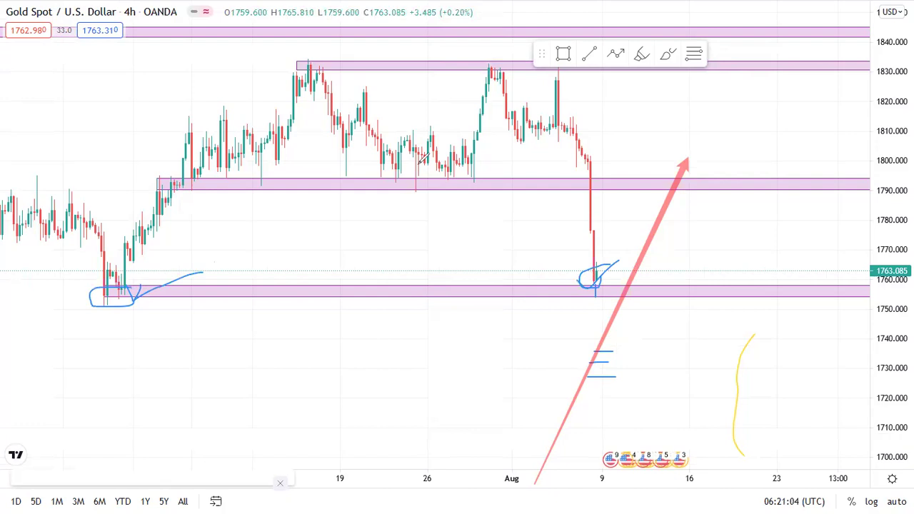
{"action": "mouse_move", "coordinate": [415, 187]}
{"action": "left_mouse_down"}
{"action": "mouse_move", "coordinate": [420, 196]}
{"action": "mouse_move", "coordinate": [421, 176]}
{"action": "mouse_move", "coordinate": [420, 212]}
{"action": "left_mouse_up"}
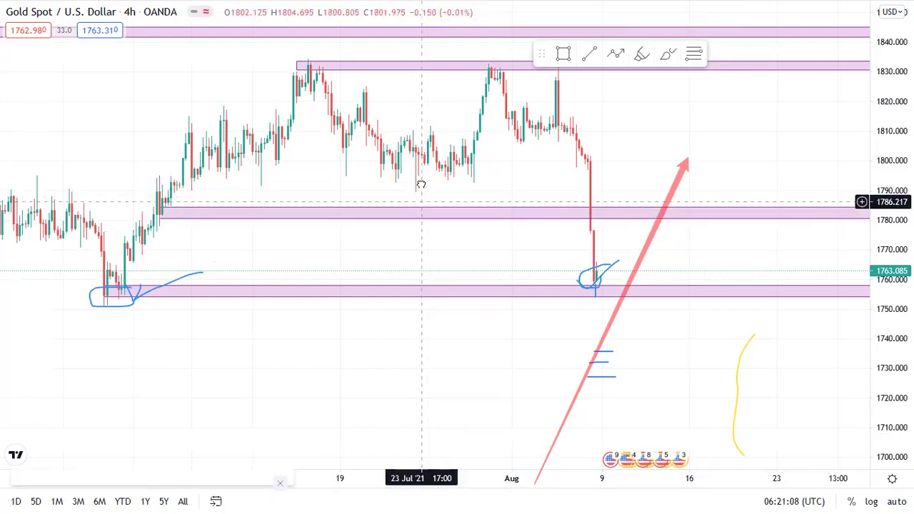
{"action": "left_click_drag", "start_coordinate": [416, 202], "coordinate": [418, 176]}
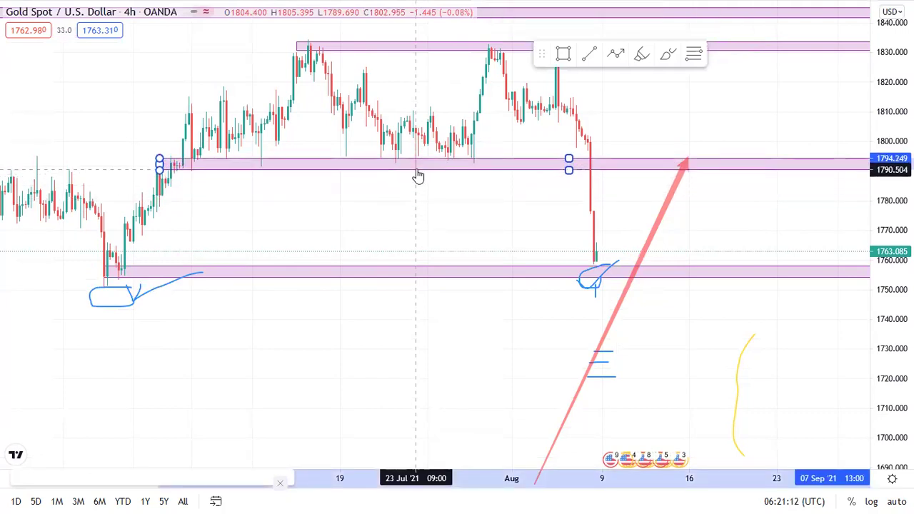
{"action": "left_click_drag", "start_coordinate": [456, 214], "coordinate": [434, 255]}
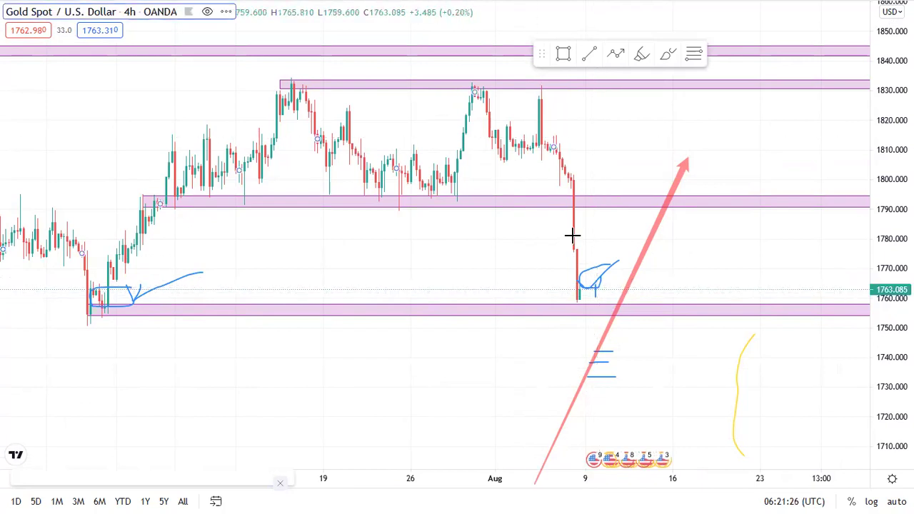
Replace the blue marks at the latest low with a zigzag path through the 1790 zone and a line near 1812, continuing to about 1830
{"action": "left_click", "coordinate": [594, 275]}
{"action": "left_click", "coordinate": [596, 291]}
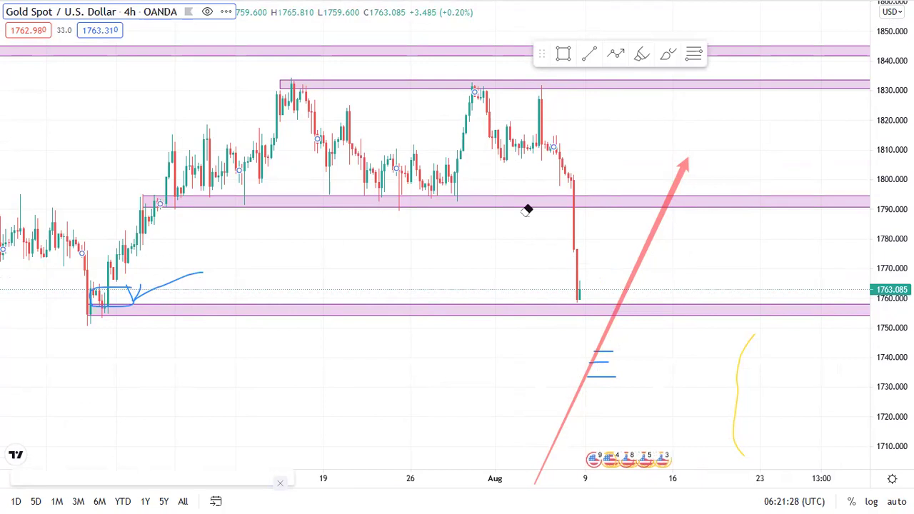
{"action": "key", "text": "b"}
{"action": "mouse_move", "coordinate": [585, 293]}
{"action": "left_mouse_down"}
{"action": "mouse_move", "coordinate": [597, 303]}
{"action": "mouse_move", "coordinate": [618, 298]}
{"action": "mouse_move", "coordinate": [625, 278]}
{"action": "mouse_move", "coordinate": [630, 292]}
{"action": "mouse_move", "coordinate": [630, 211]}
{"action": "mouse_move", "coordinate": [659, 211]}
{"action": "mouse_move", "coordinate": [658, 188]}
{"action": "mouse_move", "coordinate": [665, 200]}
{"action": "left_mouse_up"}
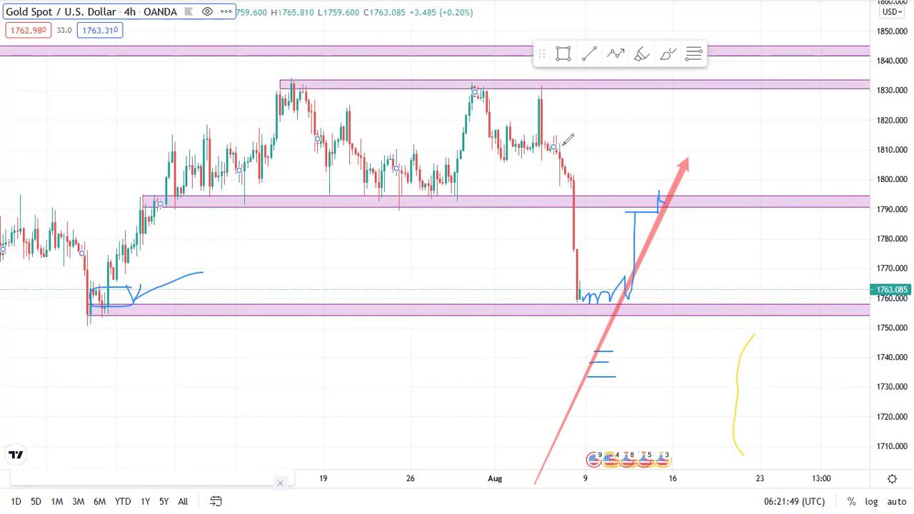
{"action": "left_click_drag", "start_coordinate": [551, 143], "coordinate": [746, 140]}
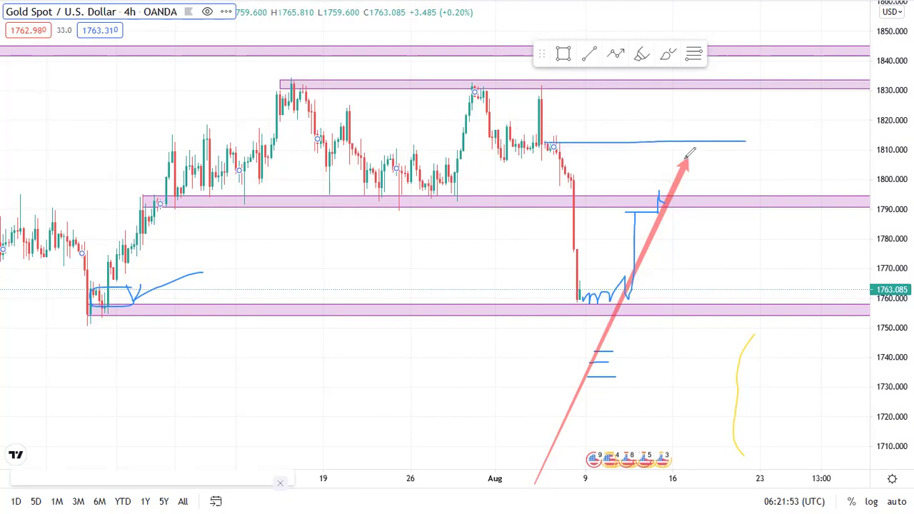
{"action": "left_click_drag", "start_coordinate": [673, 155], "coordinate": [703, 92]}
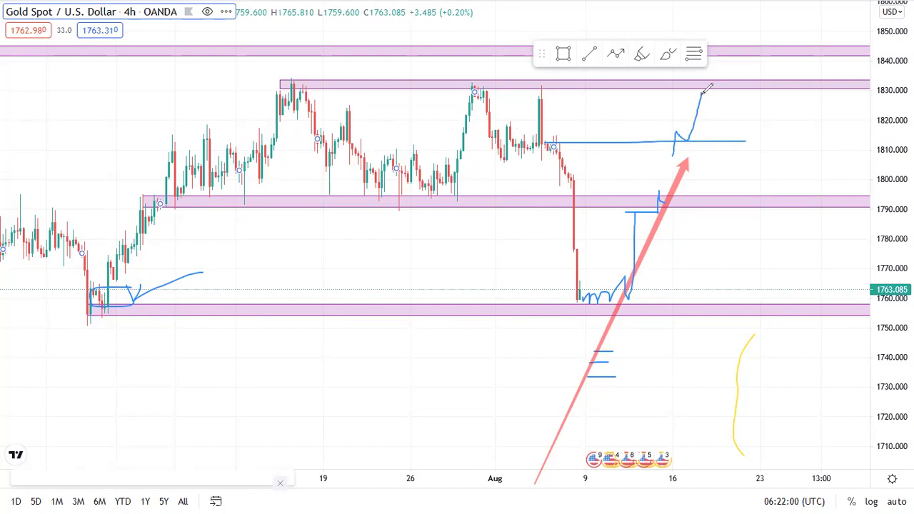
Erase the blue projection path, the red arrow, the three short blue lines and the marks at the late-June low
{"action": "left_click_drag", "start_coordinate": [681, 128], "coordinate": [606, 177]}
{"action": "mouse_move", "coordinate": [634, 211]}
{"action": "left_mouse_down"}
{"action": "mouse_move", "coordinate": [667, 198]}
{"action": "mouse_move", "coordinate": [597, 304]}
{"action": "mouse_move", "coordinate": [604, 369]}
{"action": "mouse_move", "coordinate": [595, 380]}
{"action": "left_mouse_up"}
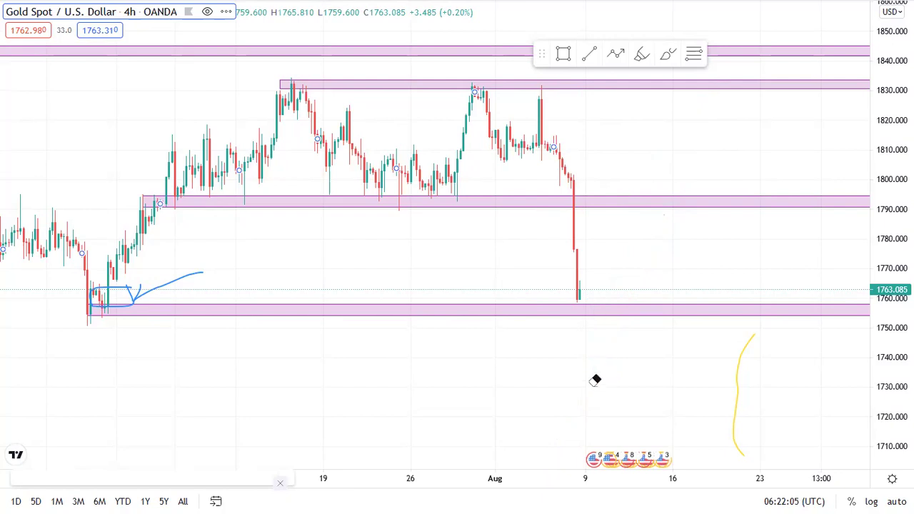
{"action": "left_click_drag", "start_coordinate": [180, 282], "coordinate": [119, 281]}
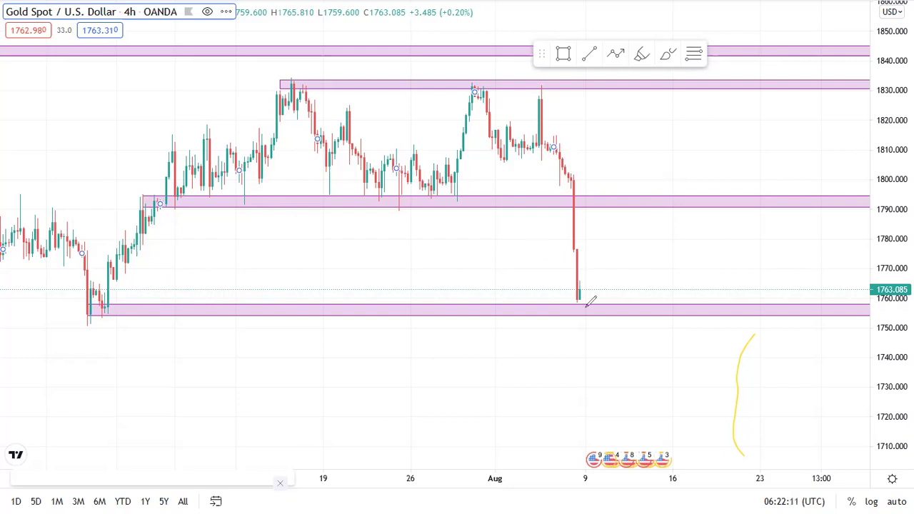
Sketch a blue stroke rising from the latest low to just under the 1790 zone, and undo it
{"action": "left_click_drag", "start_coordinate": [586, 302], "coordinate": [605, 207]}
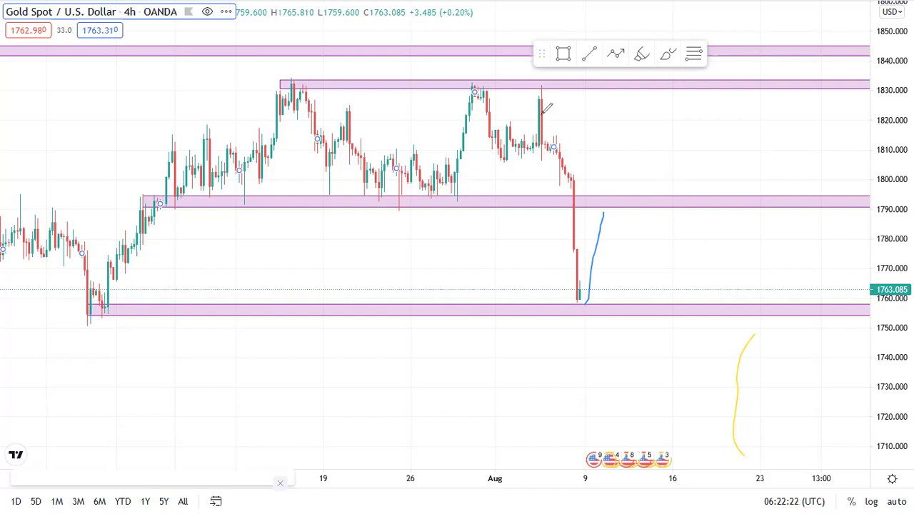
{"action": "key", "text": "ctrl+z"}
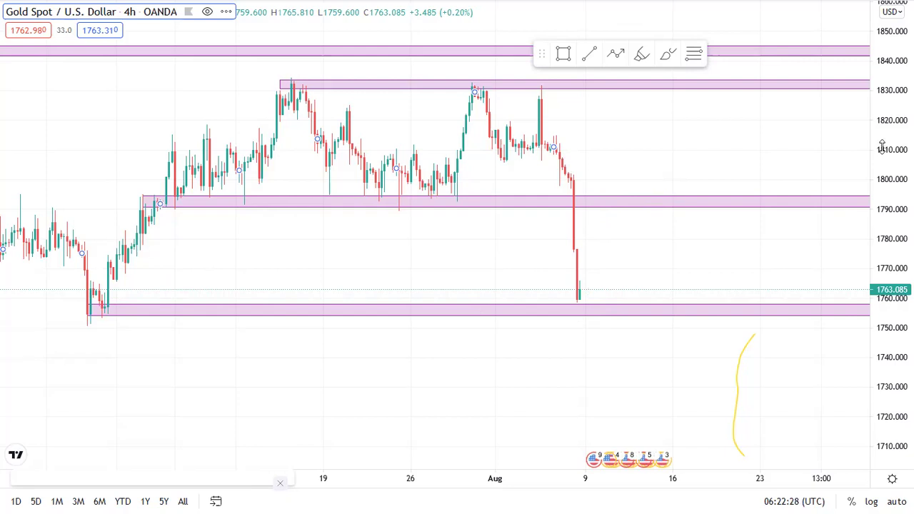
Examine the price history back to May against the deeper support zone near 1680
{"action": "left_click_drag", "start_coordinate": [881, 146], "coordinate": [885, 327]}
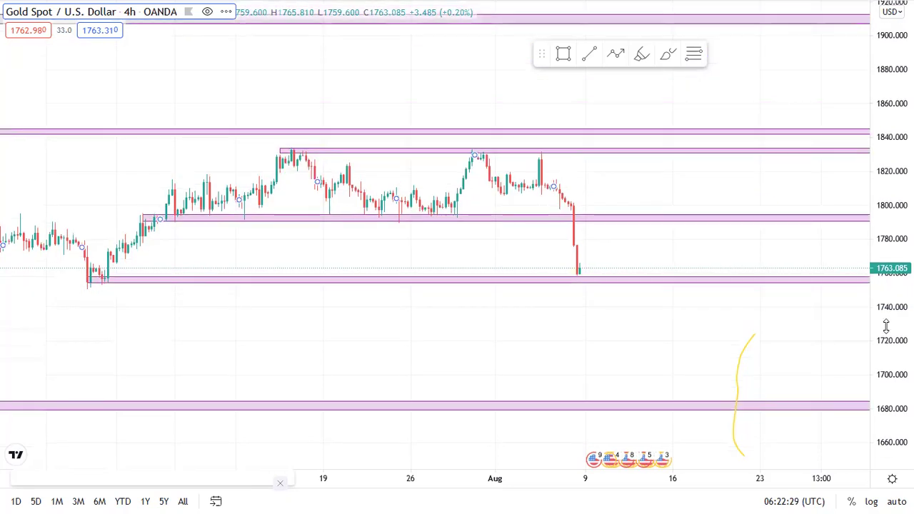
{"action": "left_click_drag", "start_coordinate": [588, 341], "coordinate": [699, 341]}
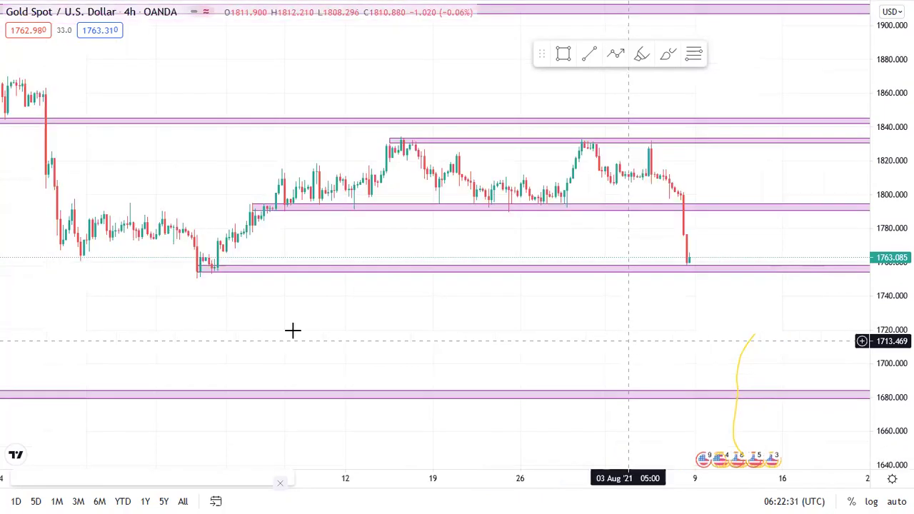
{"action": "left_click_drag", "start_coordinate": [292, 328], "coordinate": [571, 324]}
{"action": "left_click_drag", "start_coordinate": [231, 301], "coordinate": [648, 240]}
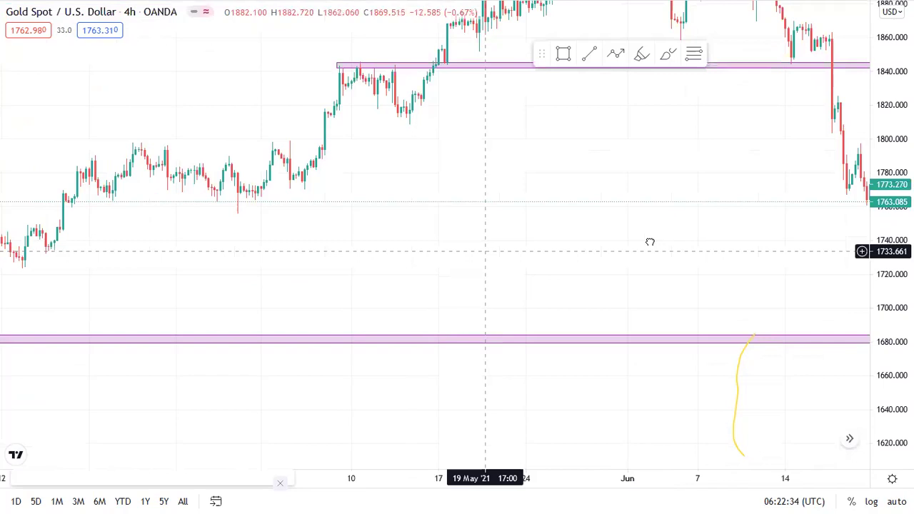
{"action": "left_click_drag", "start_coordinate": [721, 241], "coordinate": [137, 233]}
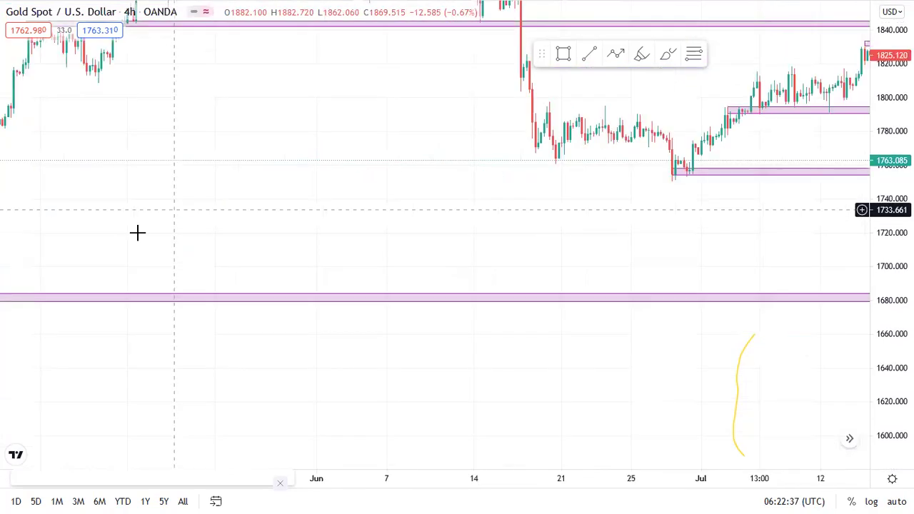
{"action": "scroll", "coordinate": [616, 224], "scroll_direction": "right", "scroll_amount": 3}
{"action": "left_click_drag", "start_coordinate": [616, 225], "coordinate": [92, 238]}
{"action": "left_click_drag", "start_coordinate": [512, 262], "coordinate": [437, 334]}
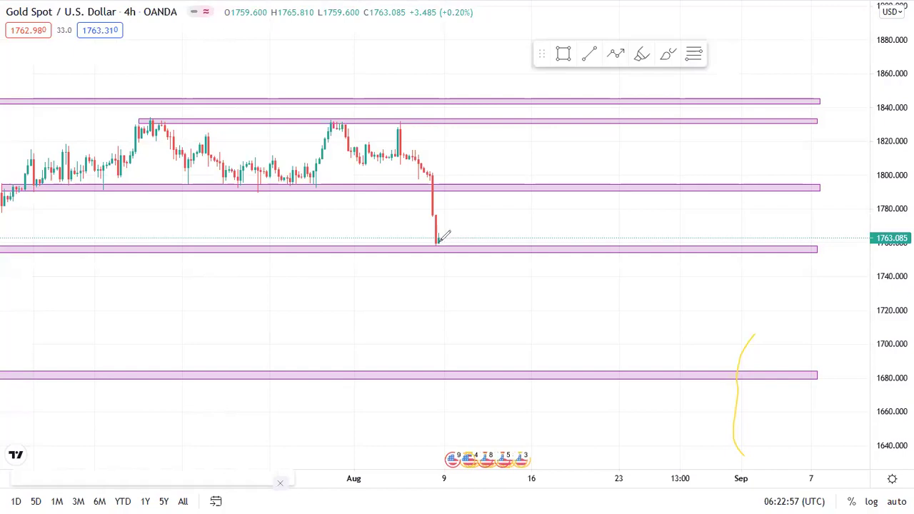
Sketch a blue arrow from the latest low down to the 1680 zone, with short strokes beside the arrowhead and below the 1755 zone
{"action": "left_click_drag", "start_coordinate": [438, 242], "coordinate": [440, 257]}
{"action": "left_click_drag", "start_coordinate": [439, 256], "coordinate": [440, 262]}
{"action": "mouse_move", "coordinate": [440, 263]}
{"action": "left_mouse_down"}
{"action": "mouse_move", "coordinate": [443, 371]}
{"action": "mouse_move", "coordinate": [454, 361]}
{"action": "left_mouse_up"}
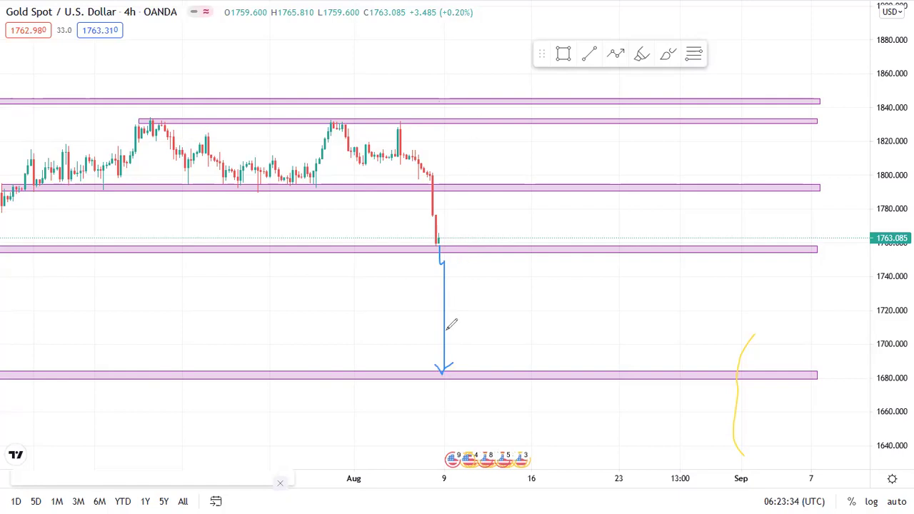
{"action": "left_click_drag", "start_coordinate": [458, 366], "coordinate": [500, 348]}
{"action": "left_click_drag", "start_coordinate": [443, 271], "coordinate": [473, 270]}
Erase the blue downward arrow and the short strokes beside it
{"action": "left_click", "coordinate": [464, 272]}
{"action": "left_click", "coordinate": [444, 257]}
{"action": "left_click", "coordinate": [474, 361]}
{"action": "left_click", "coordinate": [443, 367]}
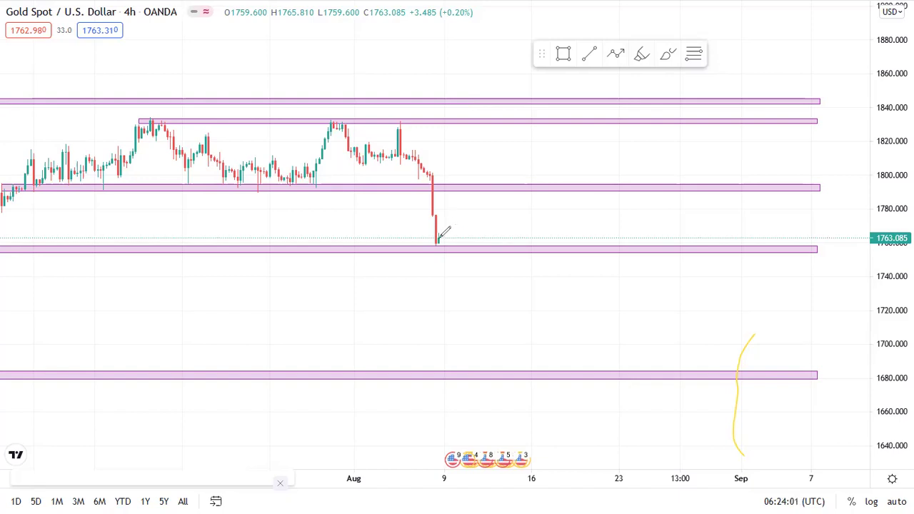
Sketch a blue zigzag through the 1755 zone, a short line below it and a vertical line down to the 1680 zone
{"action": "left_click_drag", "start_coordinate": [441, 238], "coordinate": [442, 258]}
{"action": "left_click", "coordinate": [593, 256]}
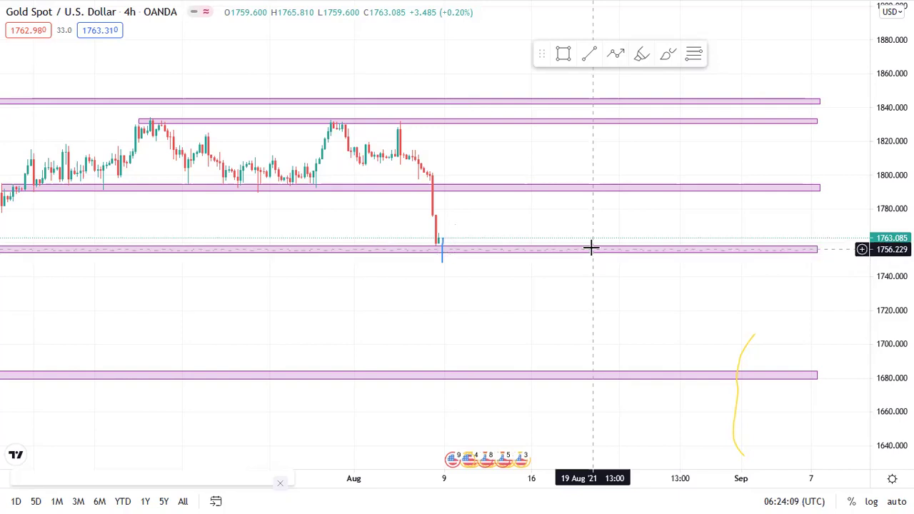
{"action": "left_click_drag", "start_coordinate": [593, 253], "coordinate": [593, 251]}
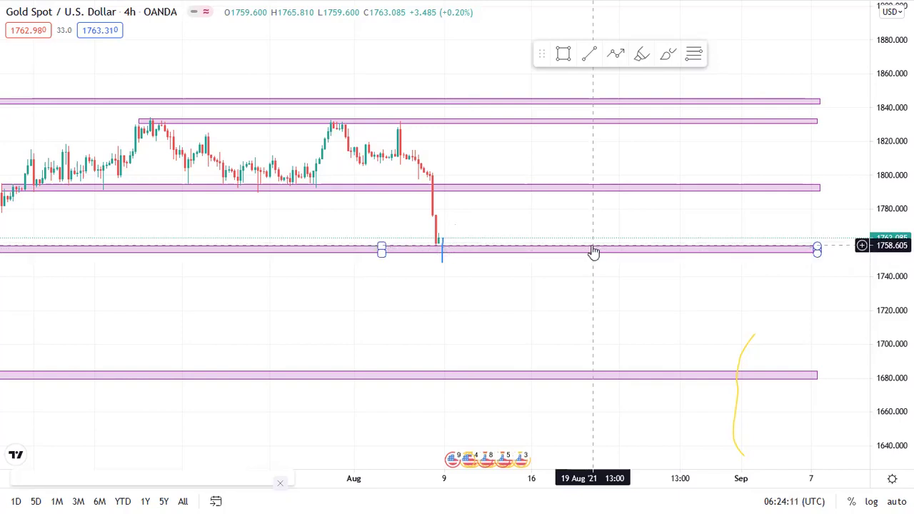
{"action": "key", "text": "Escape"}
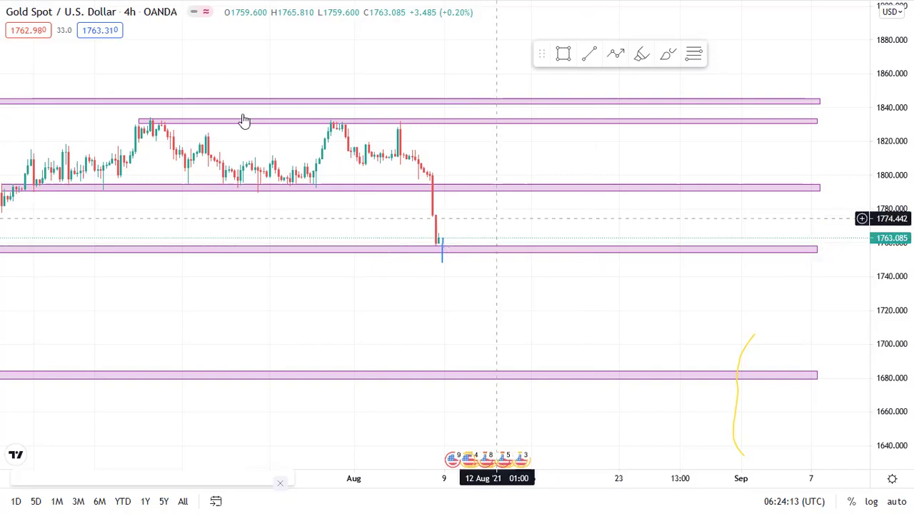
{"action": "left_click", "coordinate": [337, 104]}
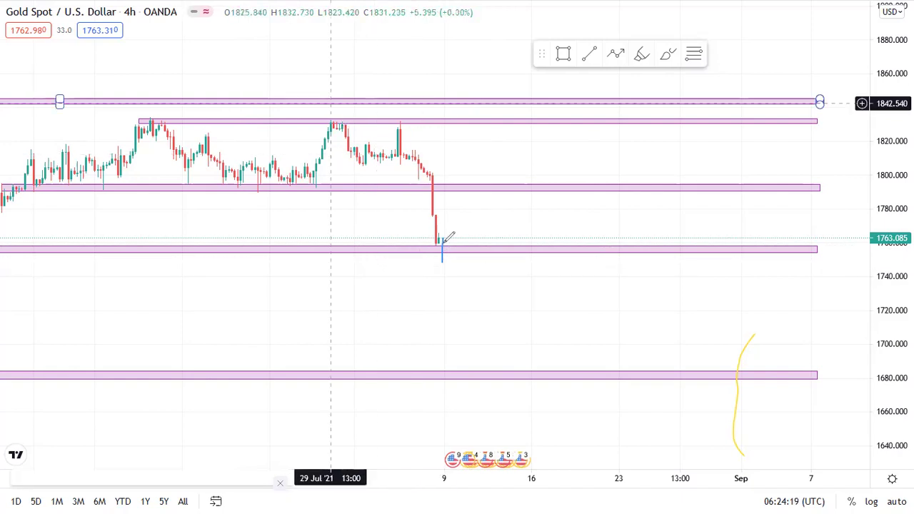
{"action": "key", "text": "Escape"}
{"action": "mouse_move", "coordinate": [443, 262]}
{"action": "left_mouse_down"}
{"action": "mouse_move", "coordinate": [454, 243]}
{"action": "mouse_move", "coordinate": [448, 262]}
{"action": "mouse_move", "coordinate": [457, 256]}
{"action": "left_mouse_up"}
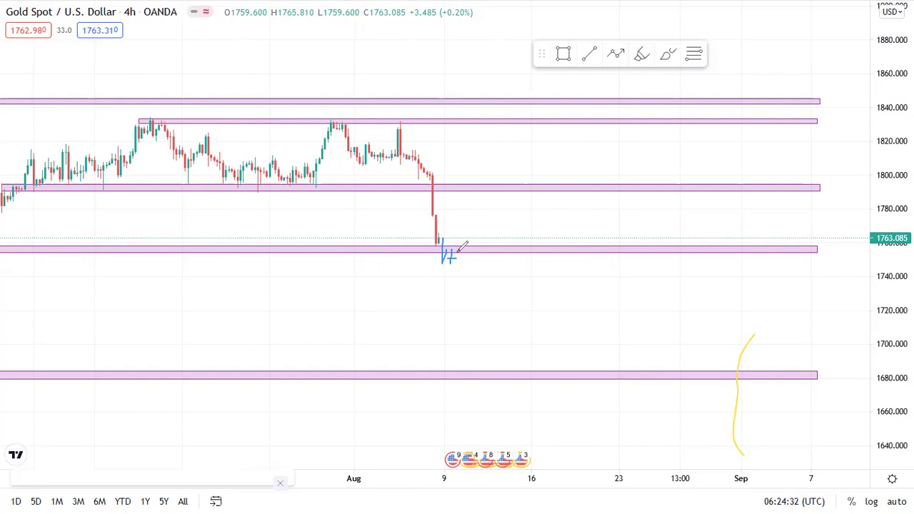
{"action": "left_click_drag", "start_coordinate": [461, 254], "coordinate": [484, 255]}
{"action": "left_click_drag", "start_coordinate": [478, 254], "coordinate": [477, 370]}
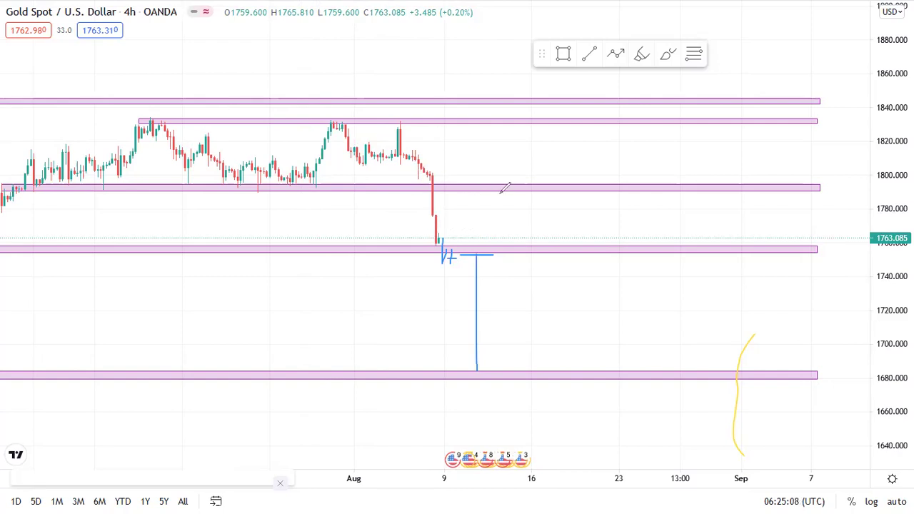
Sketch a blue sideways path along the 1755 zone and a vertical line up to a horizontal line at the 1790 zone, with continuation strokes there
{"action": "left_click_drag", "start_coordinate": [446, 192], "coordinate": [519, 190]}
{"action": "left_click_drag", "start_coordinate": [451, 236], "coordinate": [493, 241]}
{"action": "mouse_move", "coordinate": [491, 243]}
{"action": "left_mouse_down"}
{"action": "mouse_move", "coordinate": [500, 233]}
{"action": "mouse_move", "coordinate": [489, 238]}
{"action": "mouse_move", "coordinate": [507, 242]}
{"action": "left_mouse_up"}
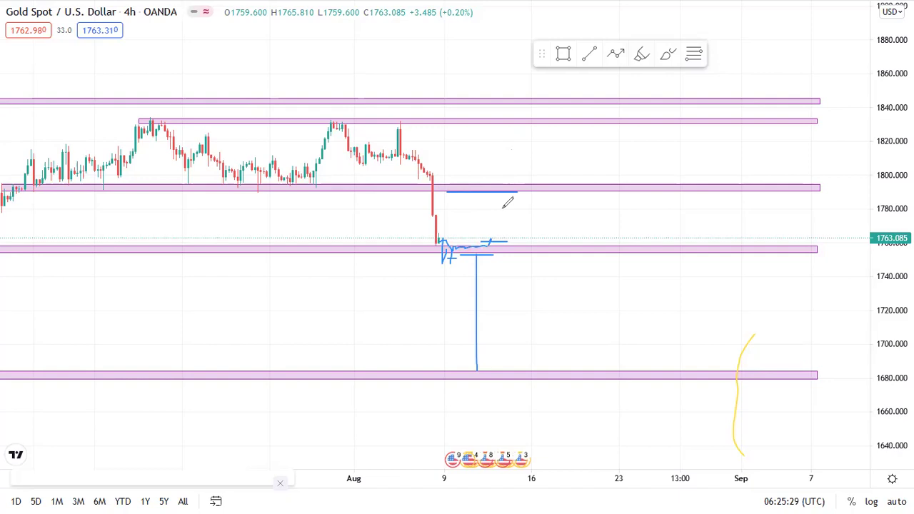
{"action": "mouse_move", "coordinate": [499, 192]}
{"action": "left_mouse_down"}
{"action": "mouse_move", "coordinate": [501, 199]}
{"action": "mouse_move", "coordinate": [534, 180]}
{"action": "left_mouse_up"}
{"action": "left_click_drag", "start_coordinate": [490, 241], "coordinate": [490, 200]}
{"action": "left_click_drag", "start_coordinate": [481, 238], "coordinate": [505, 237]}
{"action": "left_click_drag", "start_coordinate": [478, 191], "coordinate": [539, 197]}
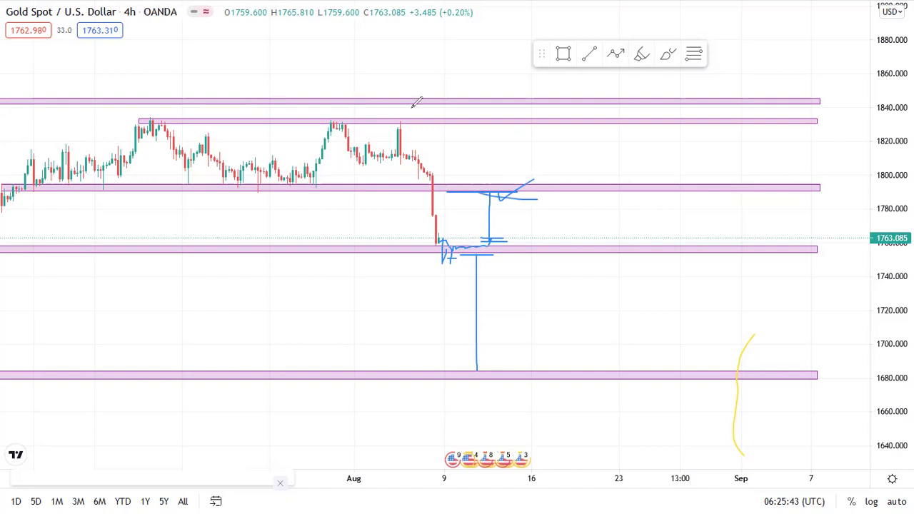
Erase all the blue projection strokes around the 1755, 1790 and 1680 zones
{"action": "key", "text": "e"}
{"action": "mouse_move", "coordinate": [510, 210]}
{"action": "left_mouse_down"}
{"action": "mouse_move", "coordinate": [485, 247]}
{"action": "mouse_move", "coordinate": [490, 237]}
{"action": "mouse_move", "coordinate": [442, 253]}
{"action": "mouse_move", "coordinate": [490, 249]}
{"action": "left_mouse_up"}
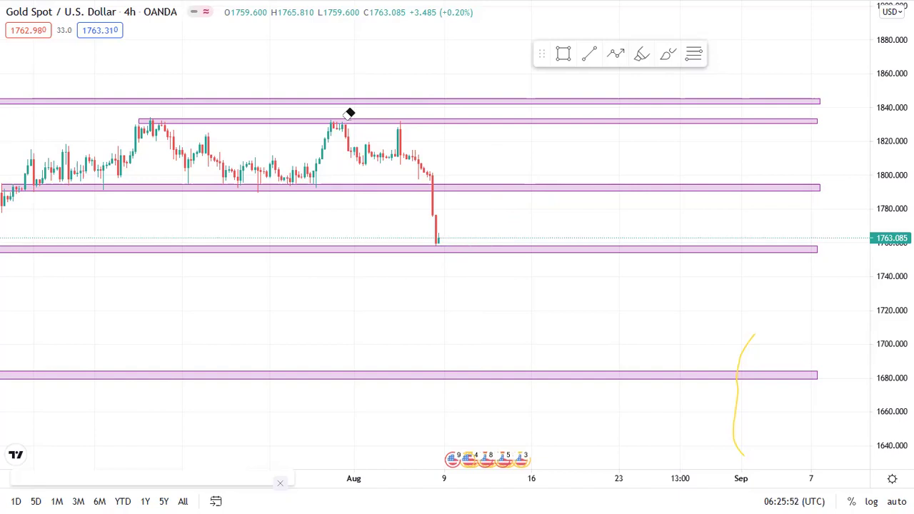
{"action": "key", "text": "Escape"}
Highlight the resistance zone near 1833 and the zone near 1790 in turn to examine the trading range between them
{"action": "left_click", "coordinate": [265, 122]}
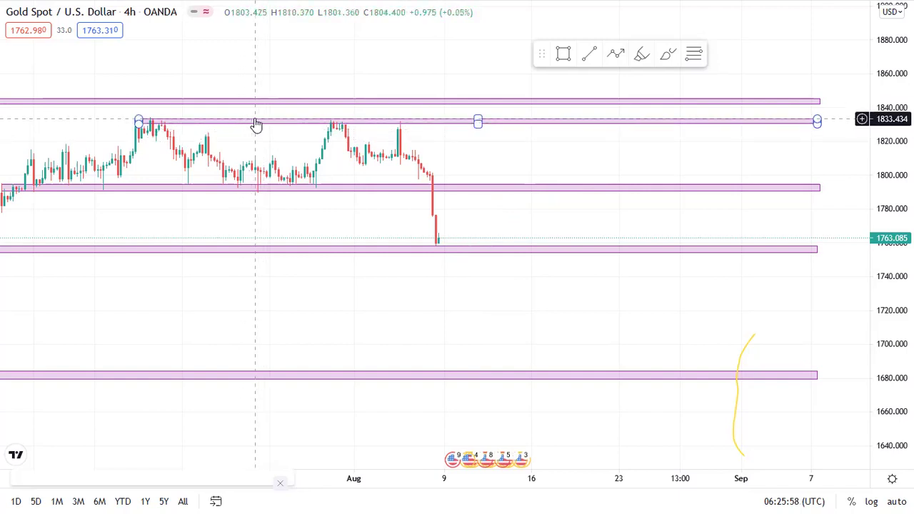
{"action": "left_click", "coordinate": [255, 114]}
{"action": "left_click", "coordinate": [256, 122]}
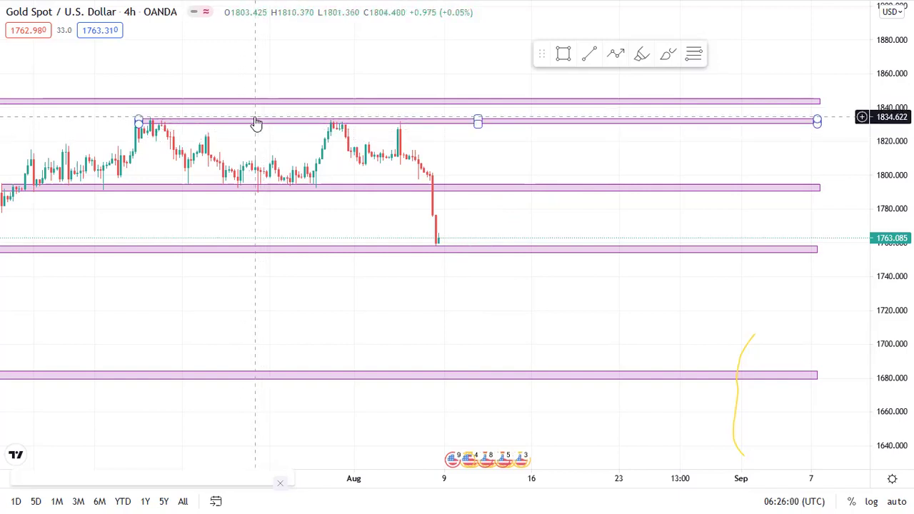
{"action": "left_click", "coordinate": [255, 143]}
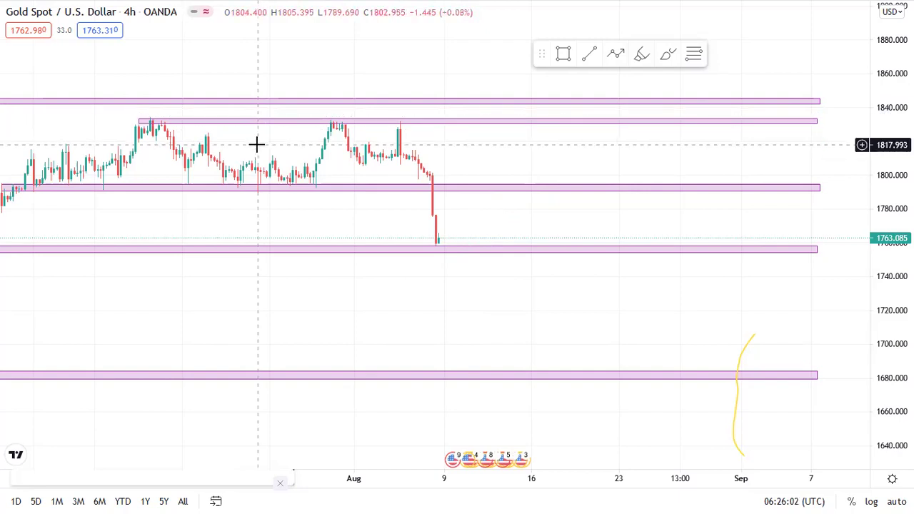
{"action": "left_click", "coordinate": [259, 189]}
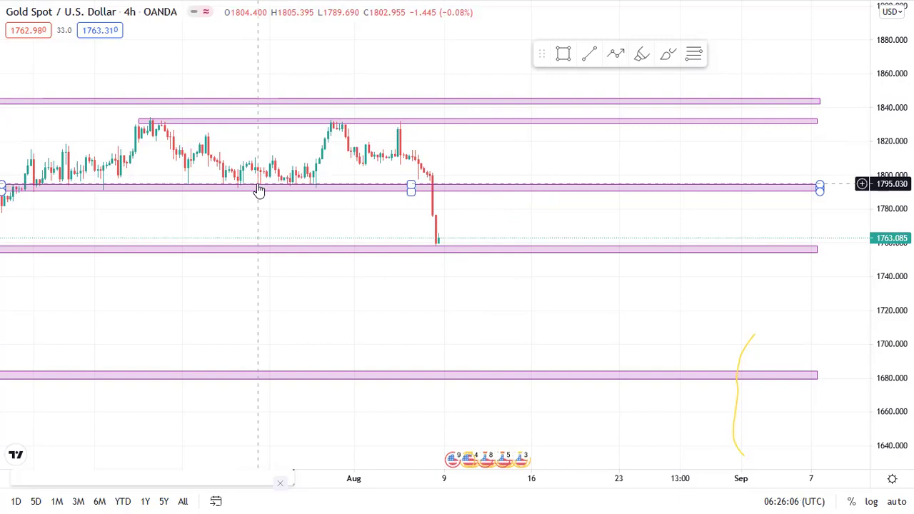
{"action": "left_click", "coordinate": [258, 172]}
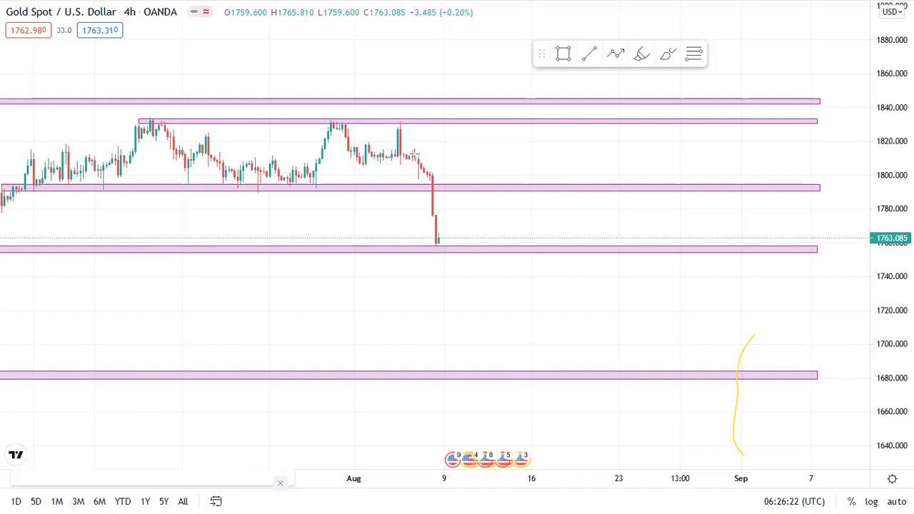
Draw a blue horizontal line at about 1813 from the early-August candles, and compare it with the 1833 and 1790 zones
{"action": "left_click_drag", "start_coordinate": [412, 152], "coordinate": [620, 127]}
{"action": "left_click_drag", "start_coordinate": [680, 134], "coordinate": [818, 152]}
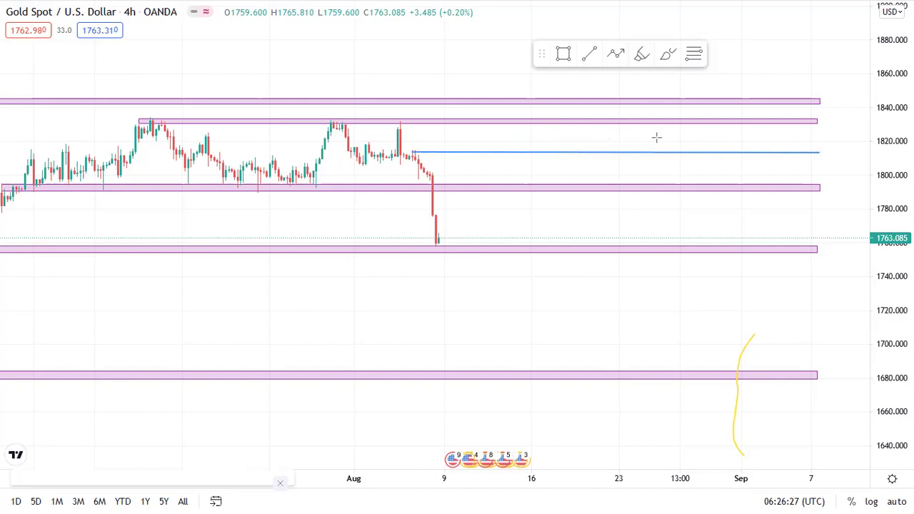
{"action": "left_click", "coordinate": [389, 123]}
{"action": "left_click_drag", "start_coordinate": [390, 122], "coordinate": [389, 119]}
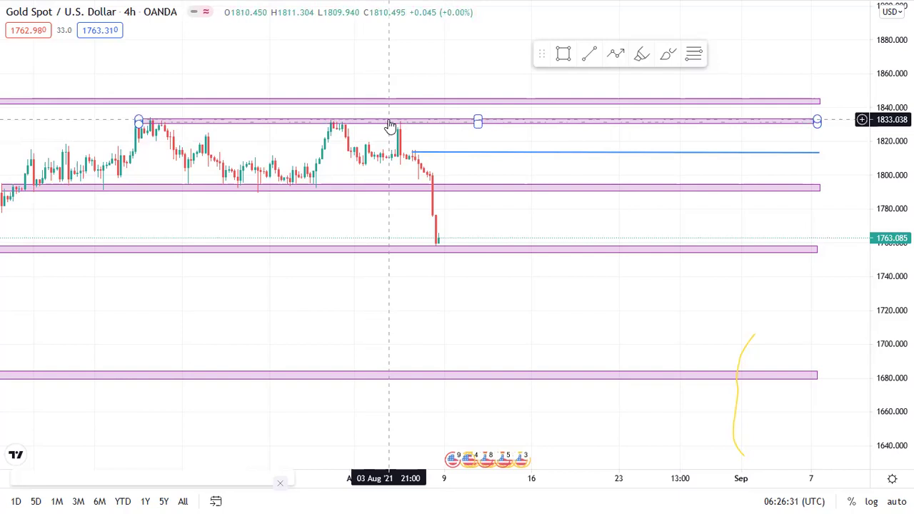
{"action": "left_click", "coordinate": [402, 143]}
{"action": "left_click_drag", "start_coordinate": [408, 157], "coordinate": [407, 156]}
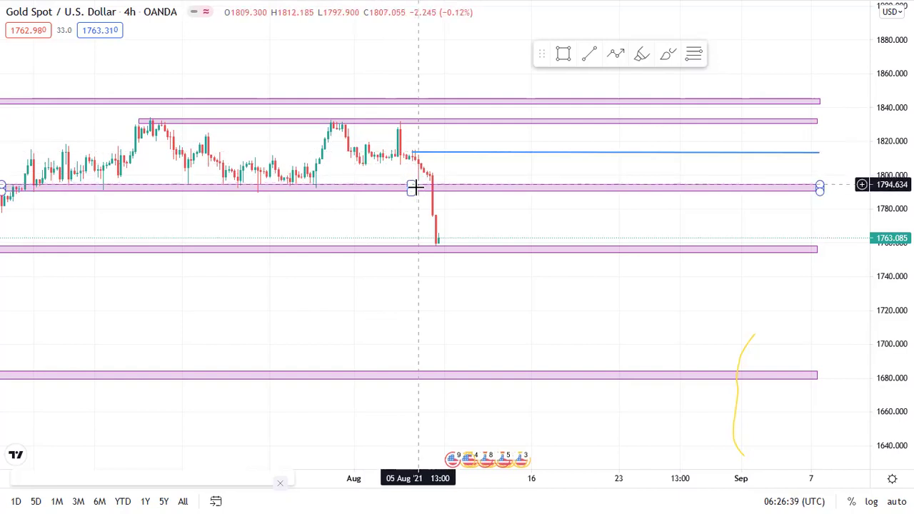
Highlight the support zones near 1755 and 1680 in turn to compare them with the latest low
{"action": "left_click", "coordinate": [451, 241]}
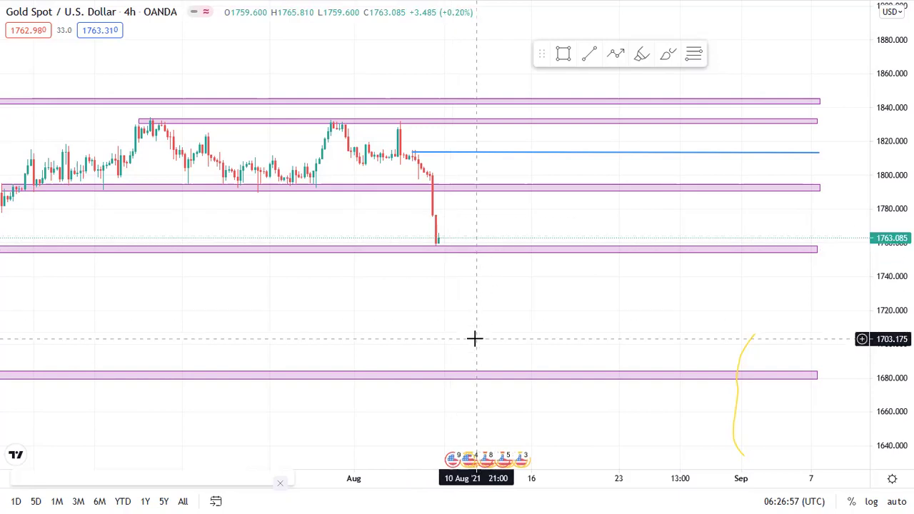
{"action": "left_click", "coordinate": [497, 374]}
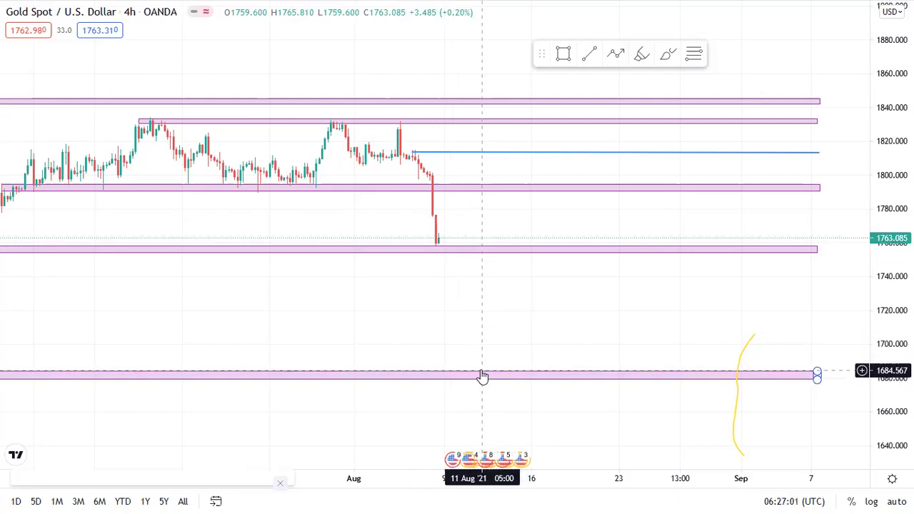
{"action": "left_click", "coordinate": [485, 367]}
{"action": "left_click", "coordinate": [409, 246]}
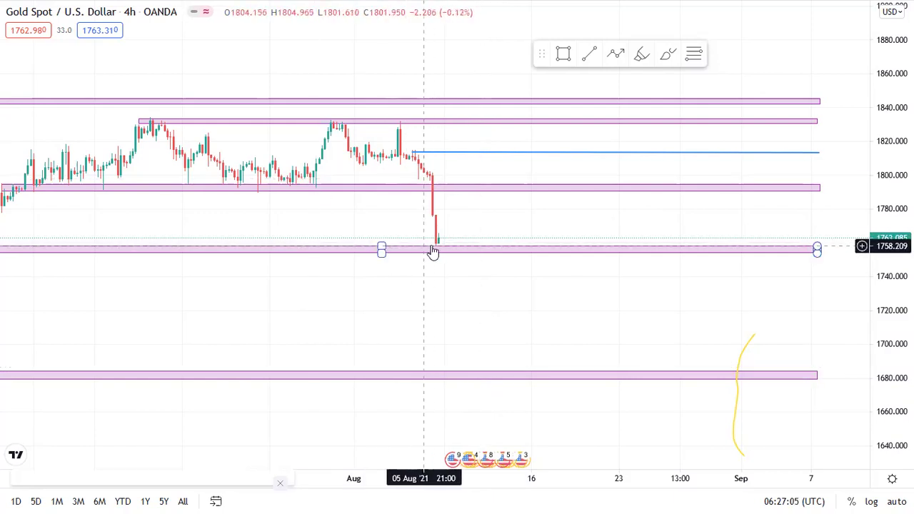
{"action": "left_click", "coordinate": [480, 375]}
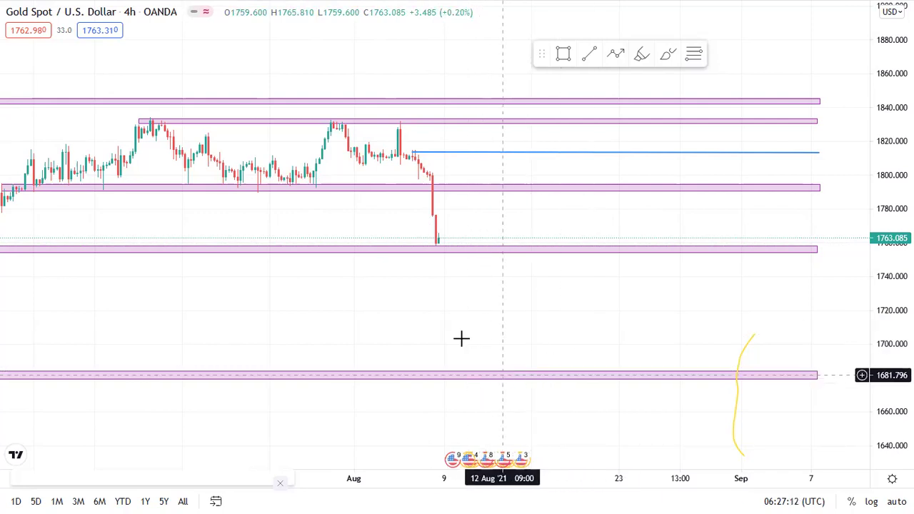
Erase the blue horizontal line drawn from the early-August candles
{"action": "left_click_drag", "start_coordinate": [523, 310], "coordinate": [465, 232]}
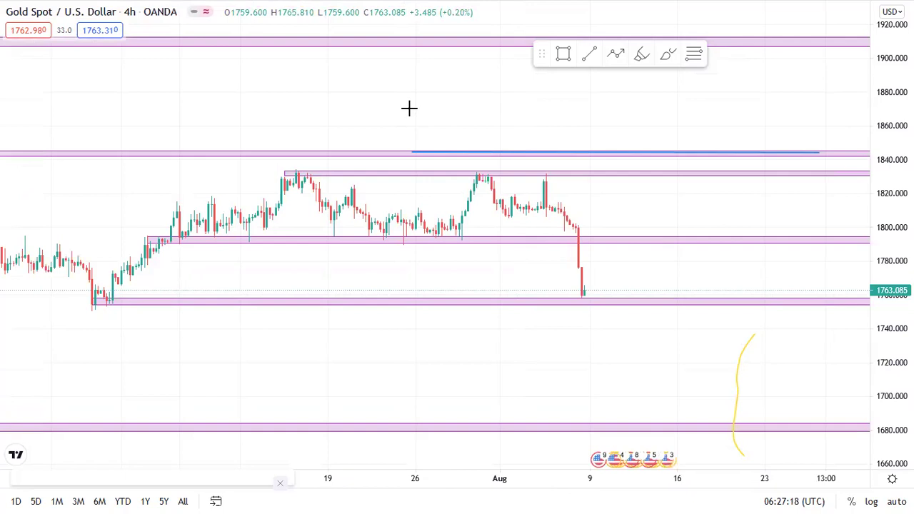
{"action": "left_click", "coordinate": [578, 151]}
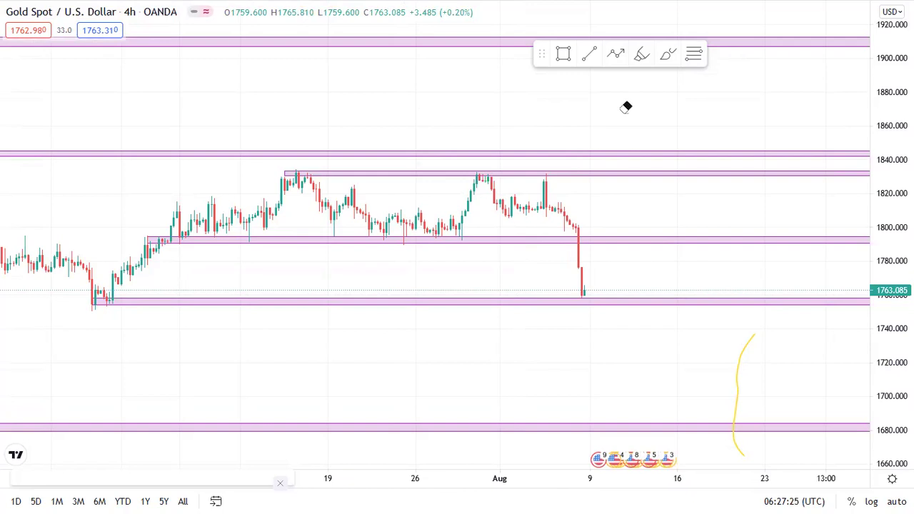
{"action": "key", "text": "Escape"}
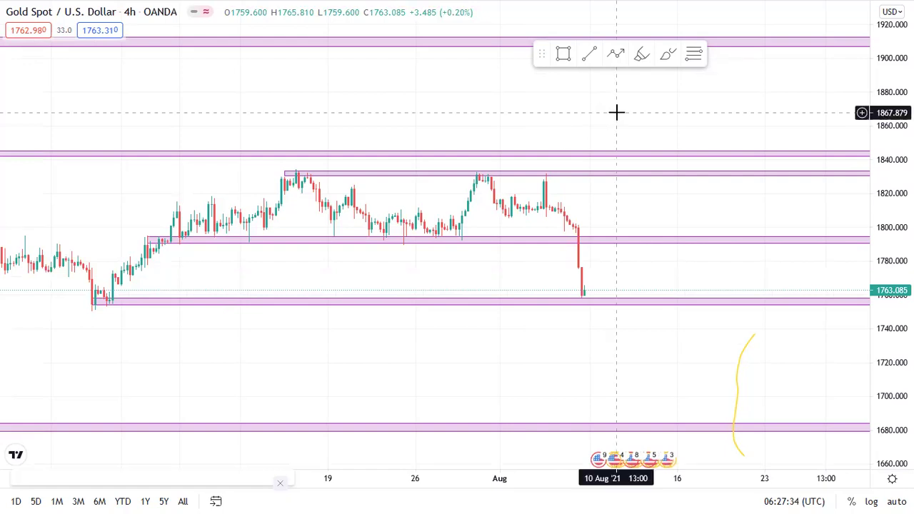
{"action": "left_click_drag", "start_coordinate": [459, 102], "coordinate": [435, 109]}
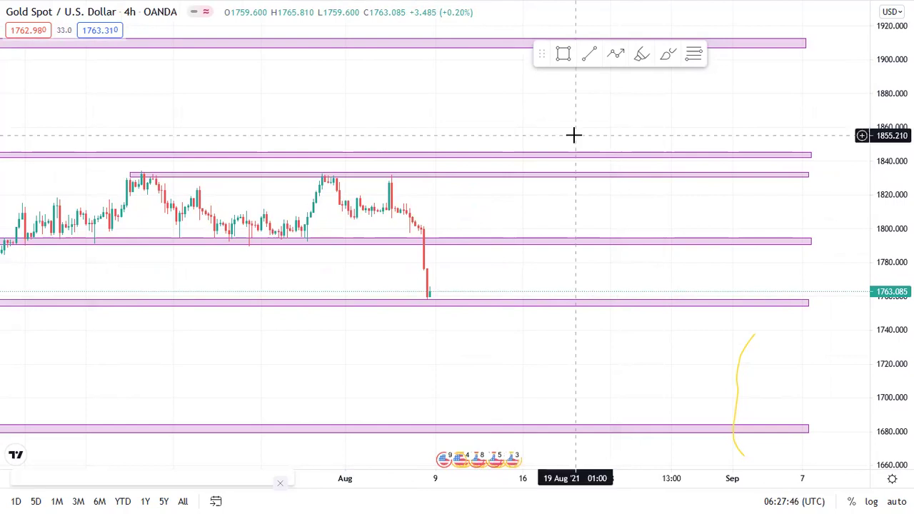
{"action": "left_click_drag", "start_coordinate": [265, 108], "coordinate": [364, 123]}
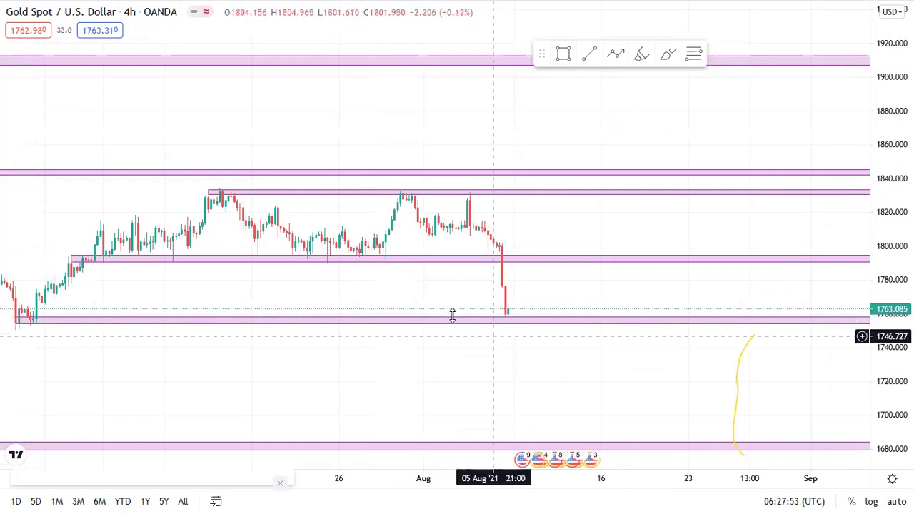
{"action": "left_click_drag", "start_coordinate": [454, 306], "coordinate": [459, 304]}
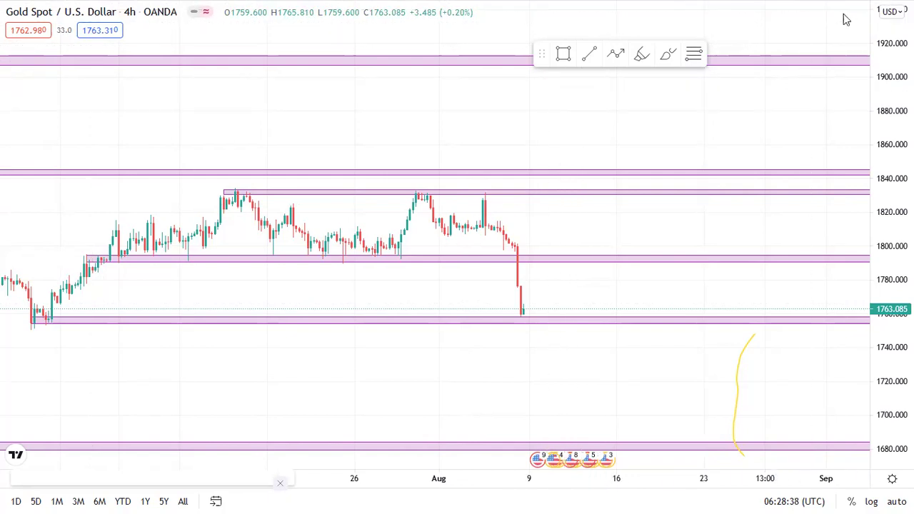
Switch the chart to GBPJPY and draw a purple rectangle over the early-July low, from about 151.32 down to 150.75
{"action": "left_click", "coordinate": [646, 323]}
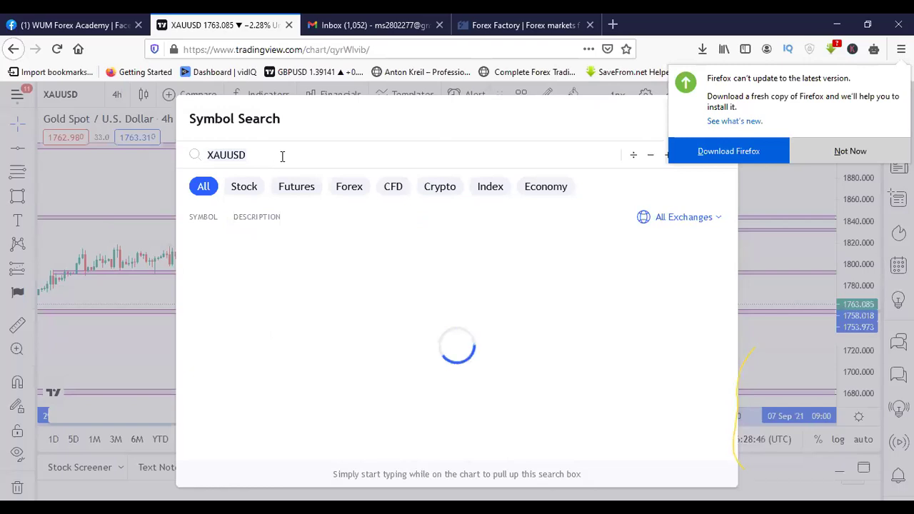
{"action": "type", "text": "GBPJPY"}
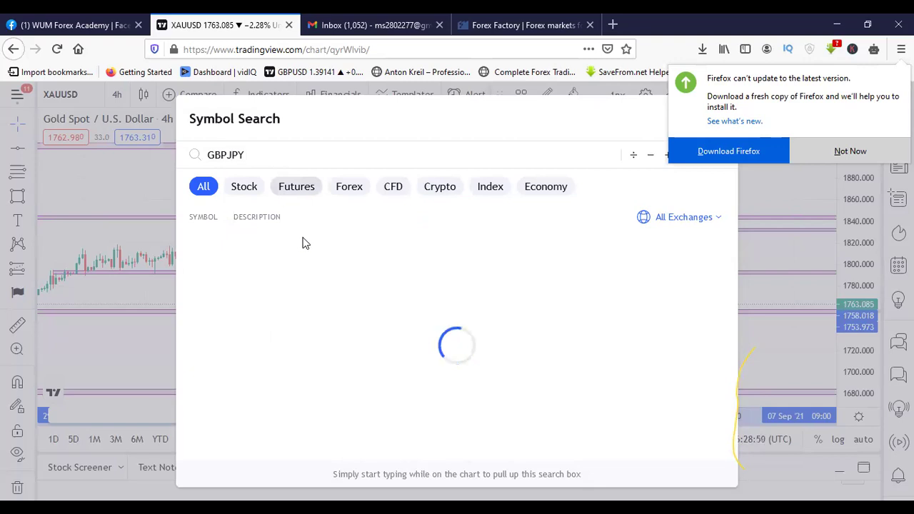
{"action": "left_click", "coordinate": [259, 243]}
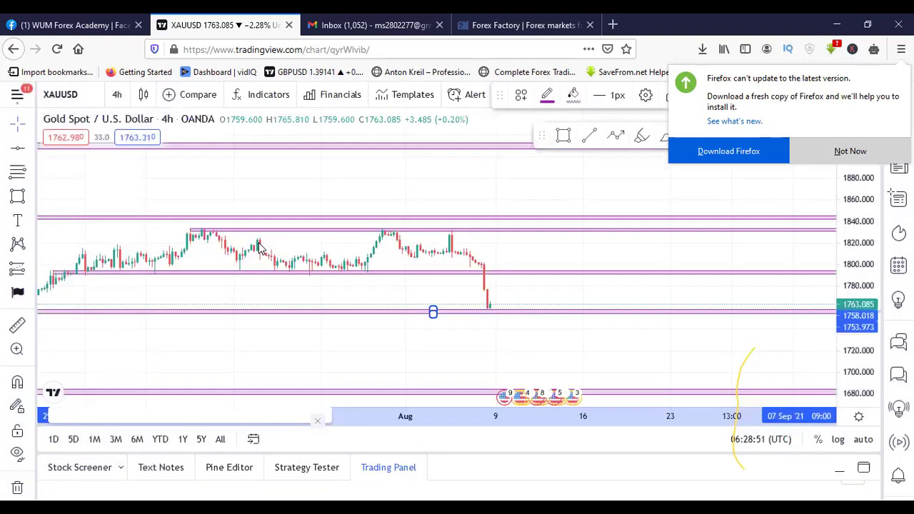
{"action": "left_click_drag", "start_coordinate": [240, 219], "coordinate": [375, 240]}
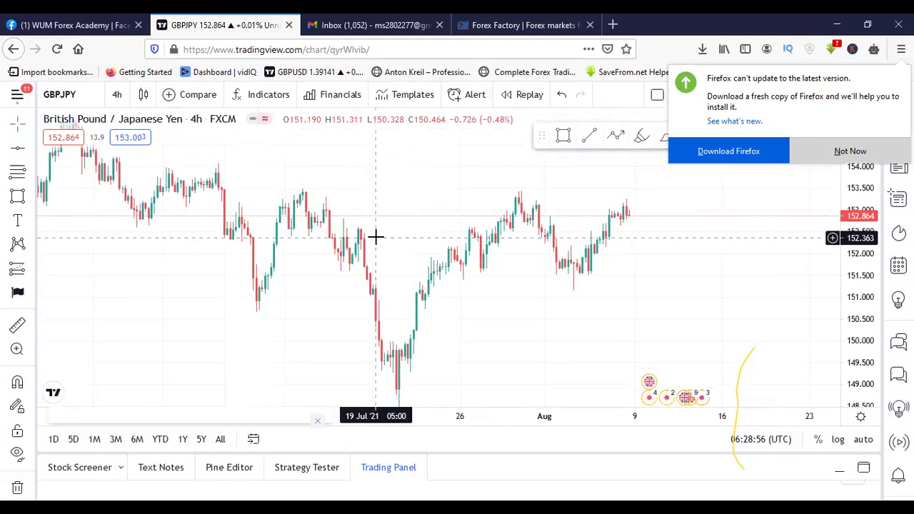
{"action": "mouse_move", "coordinate": [226, 284]}
{"action": "left_mouse_down"}
{"action": "mouse_move", "coordinate": [292, 311]}
{"action": "mouse_move", "coordinate": [179, 275]}
{"action": "mouse_move", "coordinate": [277, 307]}
{"action": "left_mouse_up"}
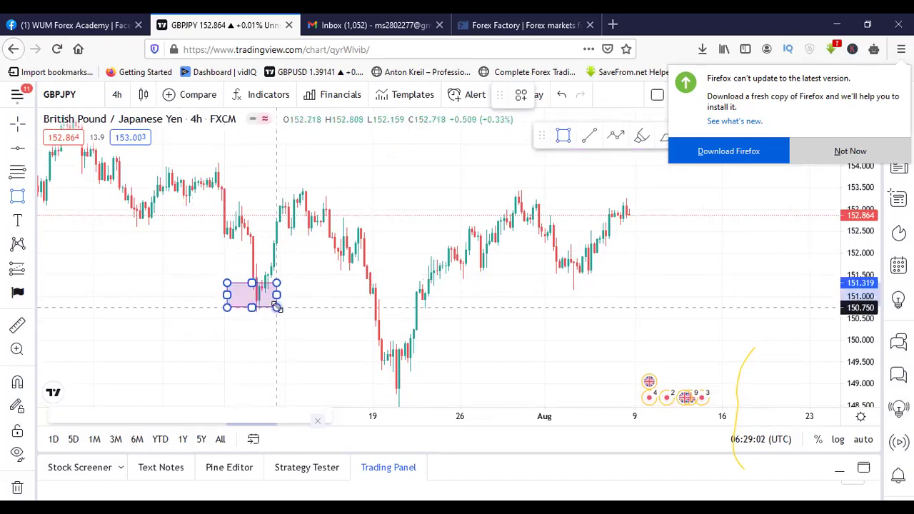
Draw a descending dashed red trend line from the mid-June high at about 155.48 to about 152.30 on 16 July
{"action": "left_click_drag", "start_coordinate": [161, 255], "coordinate": [394, 331]}
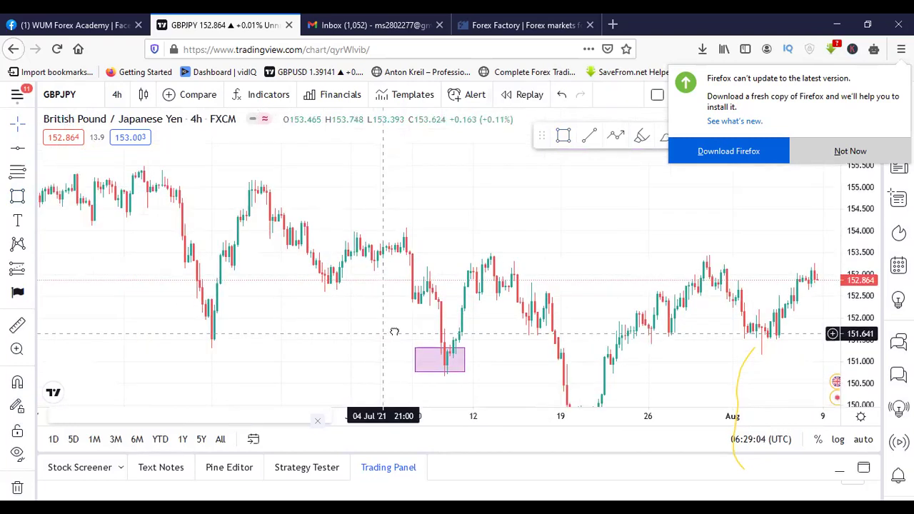
{"action": "left_click", "coordinate": [31, 148]}
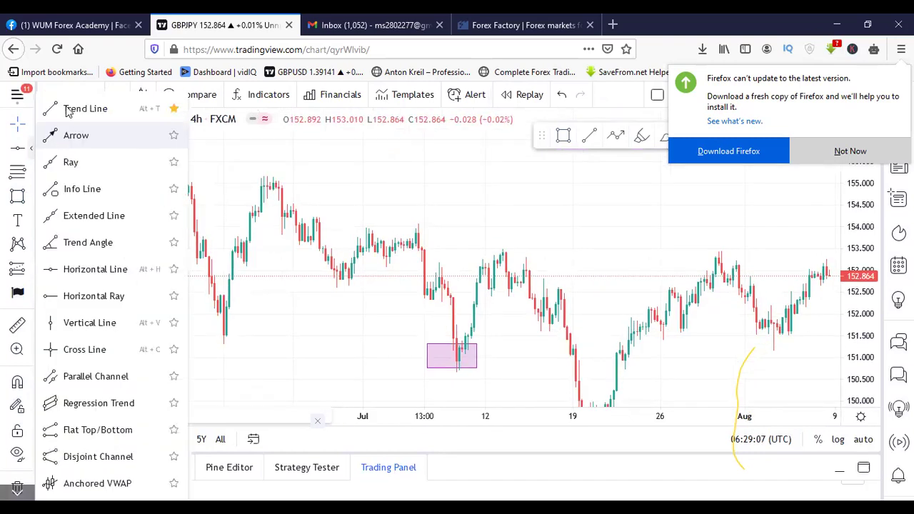
{"action": "left_click", "coordinate": [72, 109]}
{"action": "left_click", "coordinate": [110, 162]}
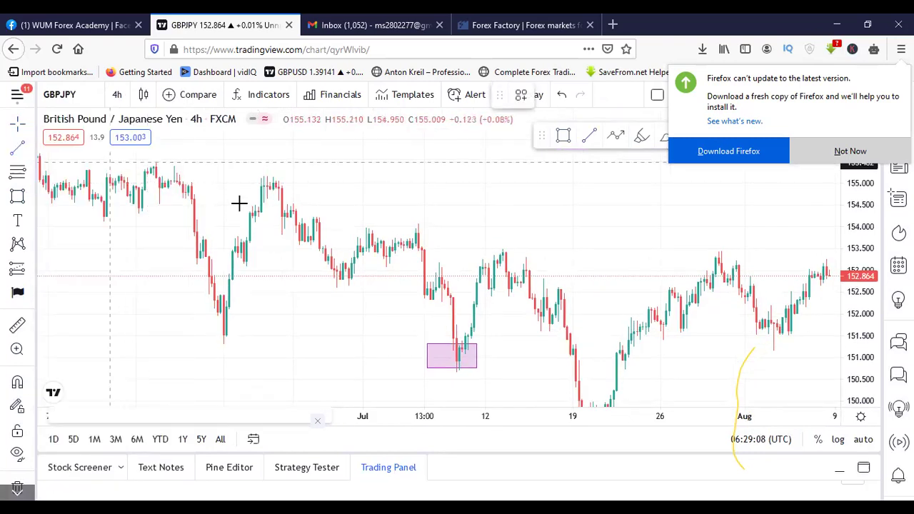
{"action": "left_click", "coordinate": [562, 302]}
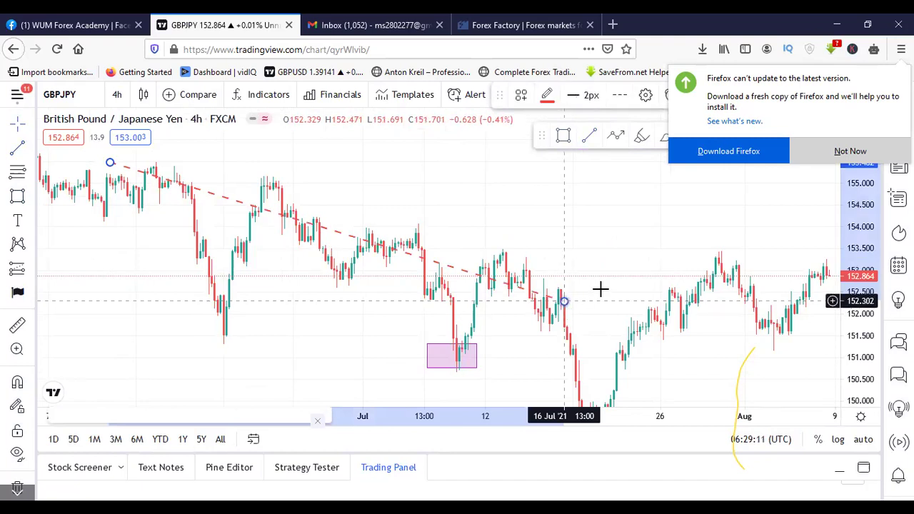
Copy the purple rectangle twice, placing one copy on the early-August lows and the other on the 20 July low at about 149.57 to 149.00
{"action": "left_click_drag", "start_coordinate": [538, 254], "coordinate": [454, 216]}
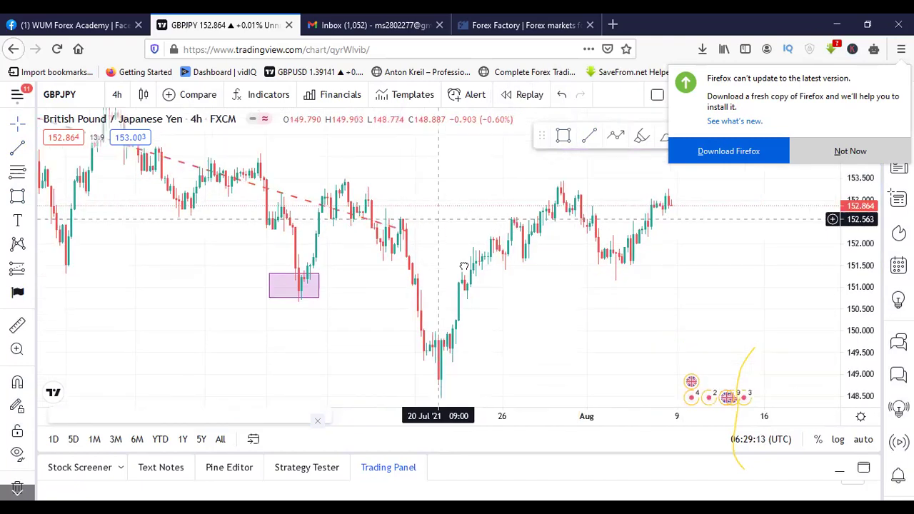
{"action": "left_click_drag", "start_coordinate": [463, 266], "coordinate": [452, 257]}
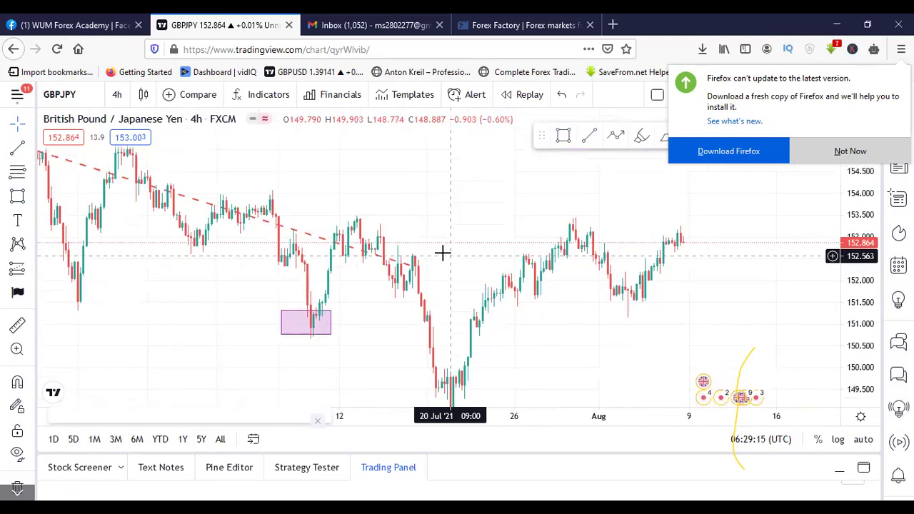
{"action": "left_click_drag", "start_coordinate": [403, 237], "coordinate": [376, 226]}
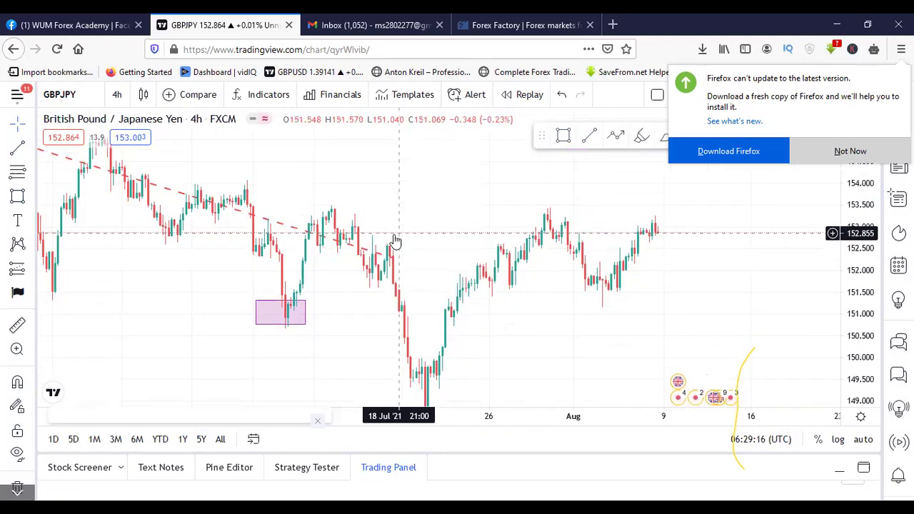
{"action": "left_click", "coordinate": [276, 321]}
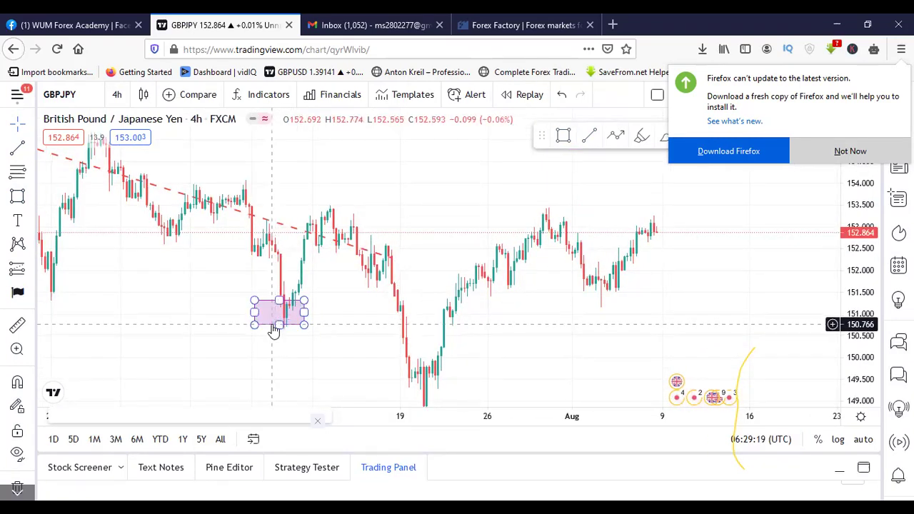
{"action": "key", "text": "ctrl+c"}
{"action": "key", "text": "ctrl+v"}
{"action": "left_click_drag", "start_coordinate": [611, 298], "coordinate": [634, 317]}
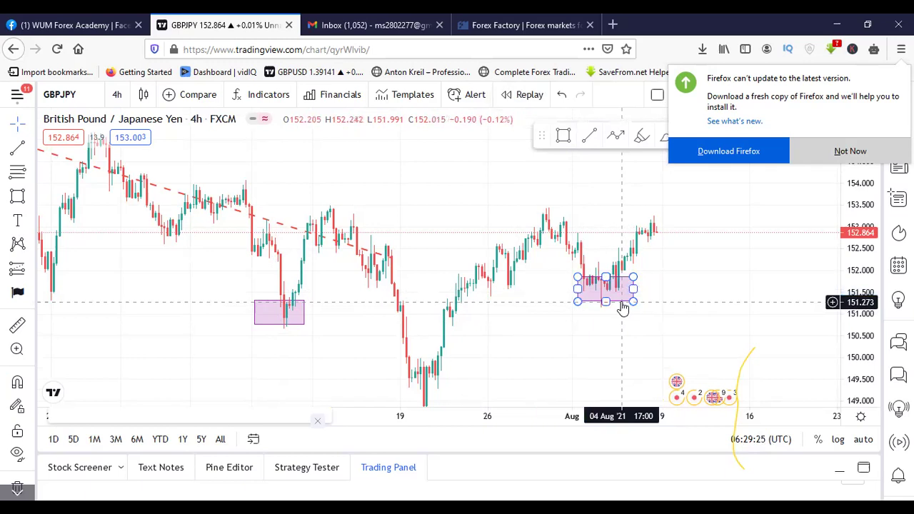
{"action": "key", "text": "ctrl+v"}
{"action": "left_click_drag", "start_coordinate": [589, 341], "coordinate": [435, 403]}
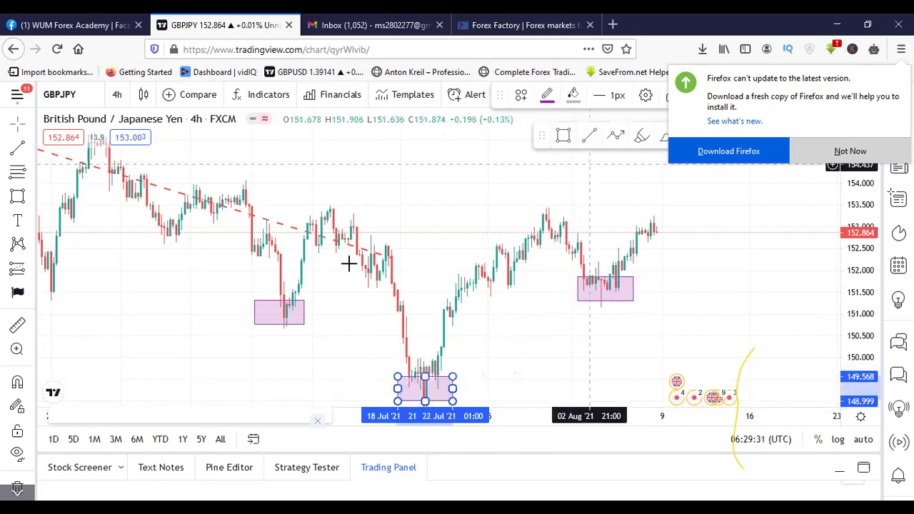
Dismiss the browser update notice and draw a level dashed trend line at about 153.45 from the mid-July high to 17 August
{"action": "left_click", "coordinate": [849, 151]}
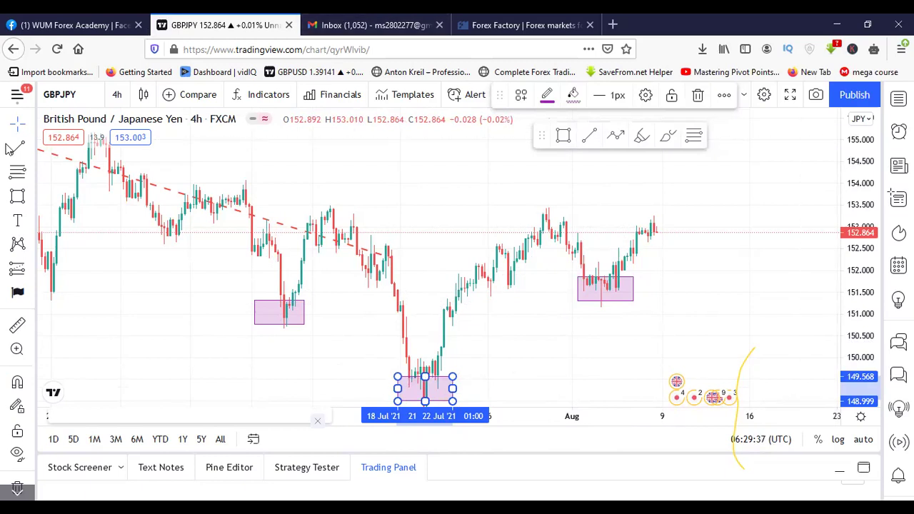
{"action": "left_click", "coordinate": [259, 189]}
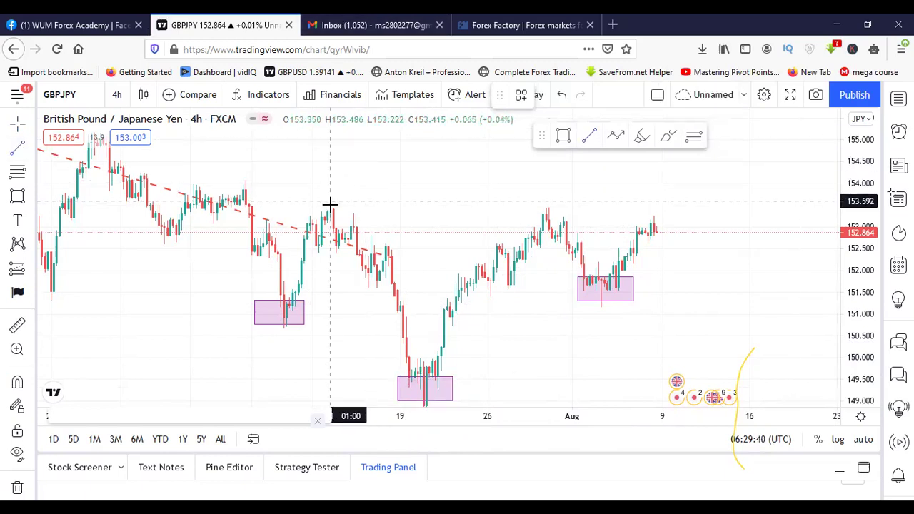
{"action": "left_click", "coordinate": [330, 207]}
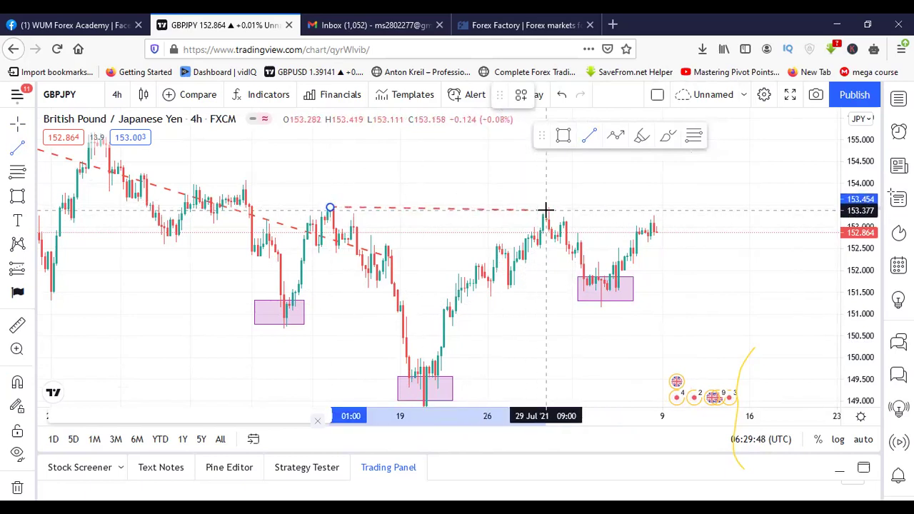
{"action": "left_click", "coordinate": [776, 208]}
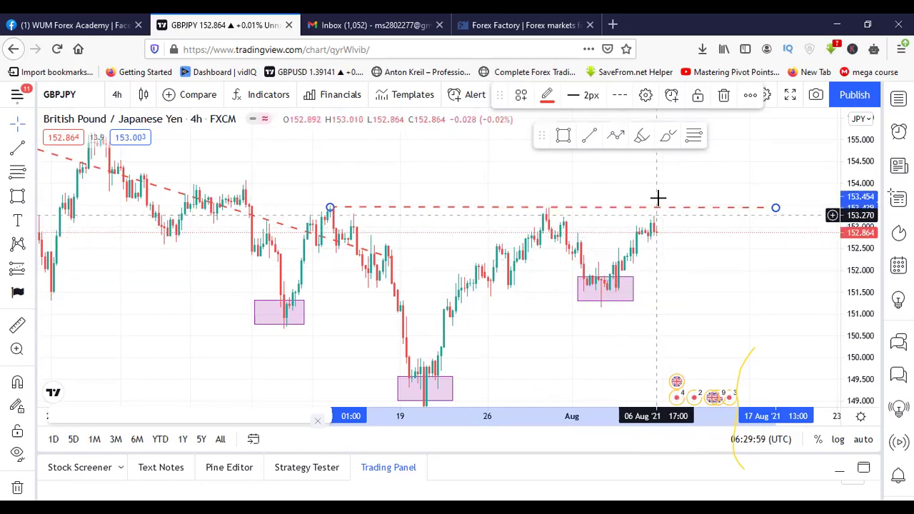
Sketch a yellow brush path breaking above the 153.45 dashed line, retesting it and climbing to about 155.3
{"action": "left_click", "coordinate": [665, 135]}
{"action": "mouse_move", "coordinate": [651, 217]}
{"action": "left_mouse_down"}
{"action": "mouse_move", "coordinate": [660, 180]}
{"action": "mouse_move", "coordinate": [665, 204]}
{"action": "mouse_move", "coordinate": [682, 206]}
{"action": "mouse_move", "coordinate": [735, 125]}
{"action": "left_mouse_up"}
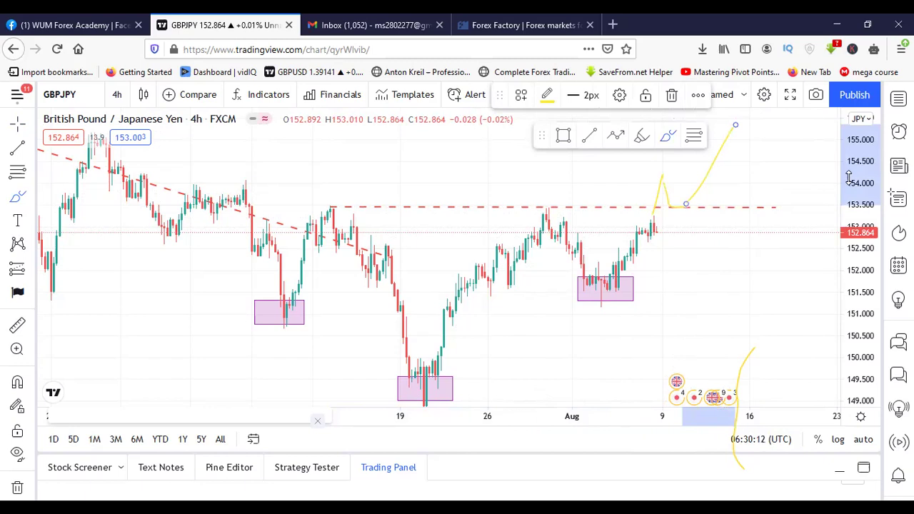
{"action": "scroll", "coordinate": [847, 179], "scroll_direction": "down", "scroll_amount": 2}
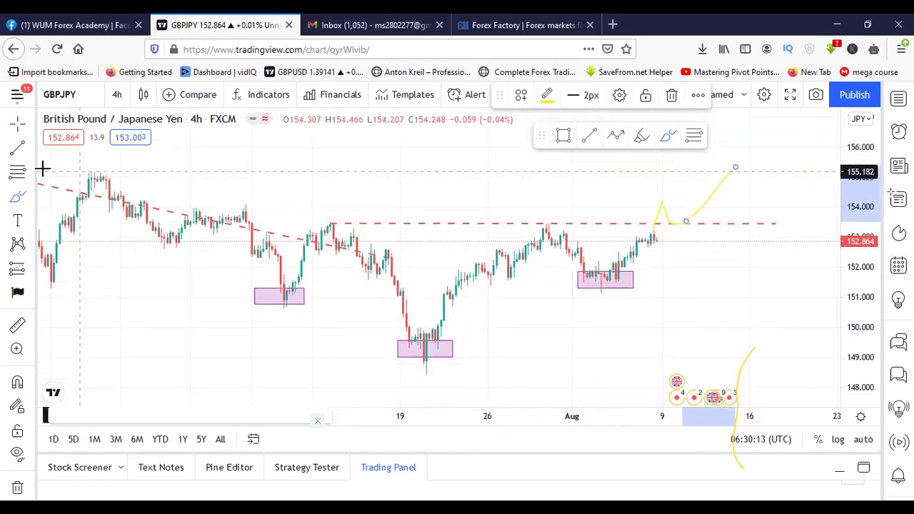
Add a red horizontal line and align it with the late-June highs at 155.049
{"action": "left_click", "coordinate": [31, 148]}
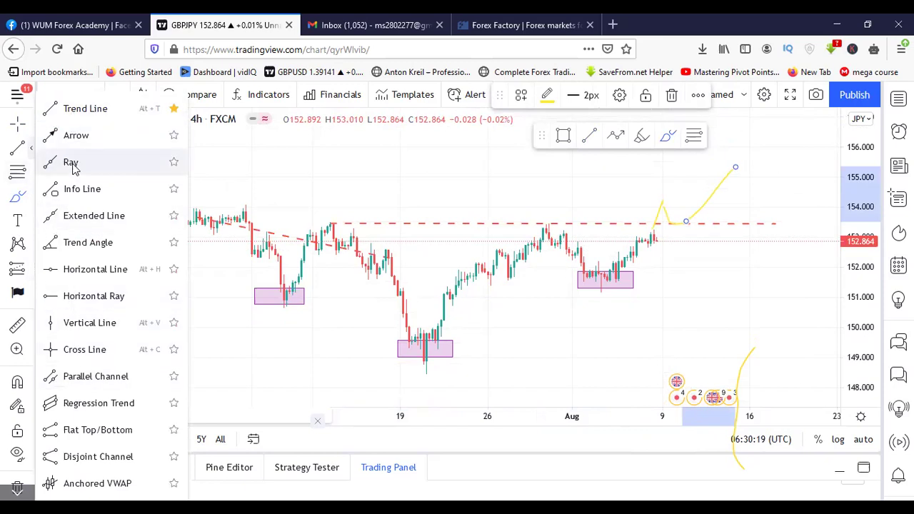
{"action": "left_click", "coordinate": [86, 269]}
{"action": "left_click", "coordinate": [143, 169]}
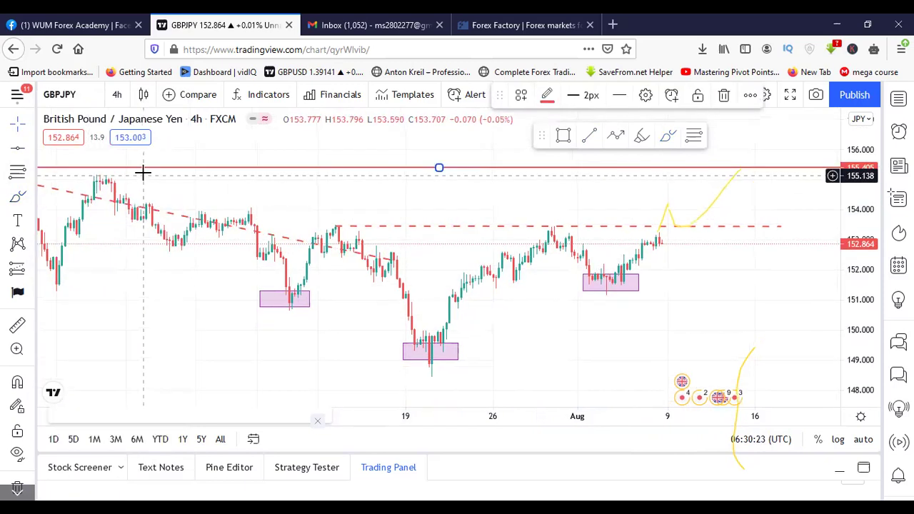
{"action": "left_click_drag", "start_coordinate": [439, 170], "coordinate": [439, 179]}
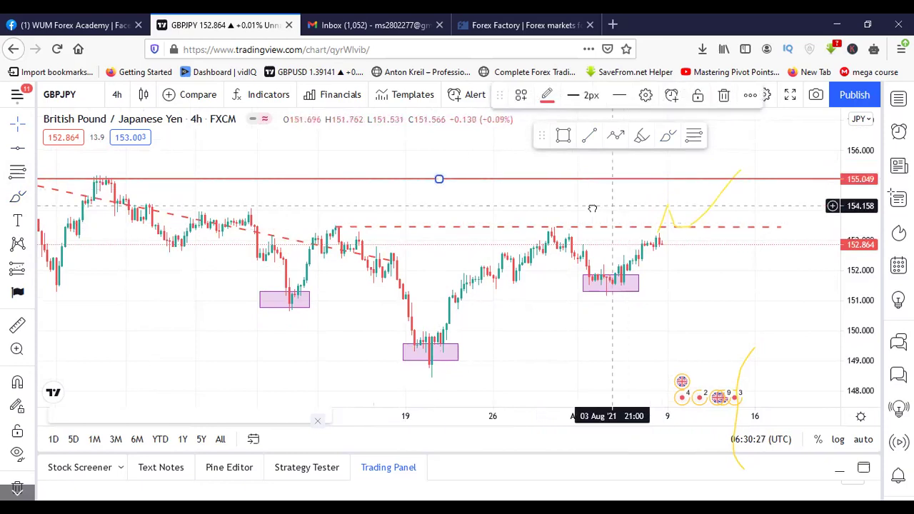
{"action": "left_click_drag", "start_coordinate": [593, 208], "coordinate": [568, 205]}
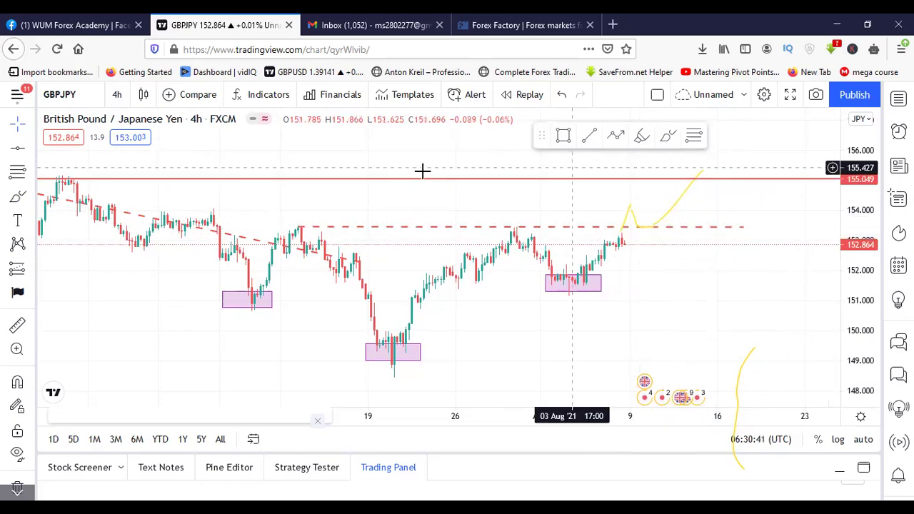
Add a second red horizontal line across the early-June high at 156.073
{"action": "left_click_drag", "start_coordinate": [406, 161], "coordinate": [685, 210]}
{"action": "left_click_drag", "start_coordinate": [531, 191], "coordinate": [693, 230]}
{"action": "left_click_drag", "start_coordinate": [581, 220], "coordinate": [711, 224]}
{"action": "left_click_drag", "start_coordinate": [655, 214], "coordinate": [485, 205]}
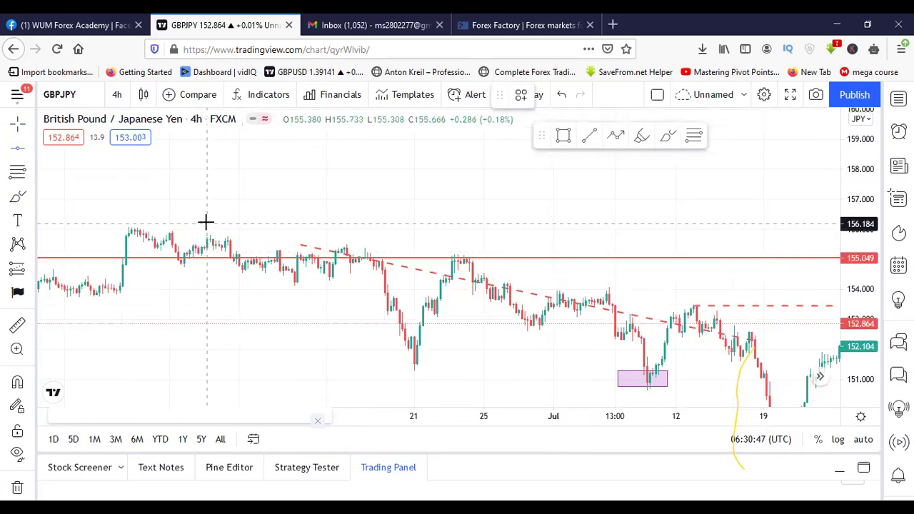
{"action": "left_click", "coordinate": [439, 227]}
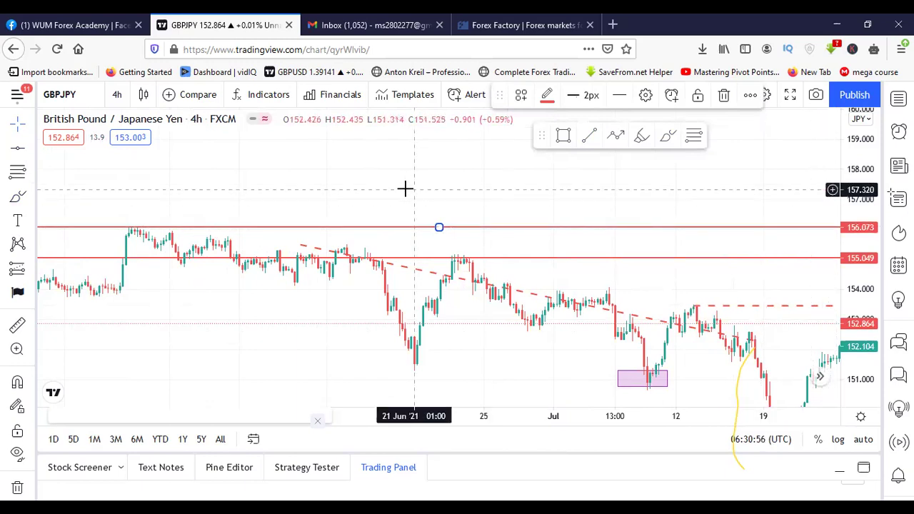
Review both red resistance levels against earlier highs, and add a short yellow brush stroke where the projected path retests the dashed line
{"action": "left_click_drag", "start_coordinate": [404, 187], "coordinate": [744, 200]}
{"action": "left_click_drag", "start_coordinate": [341, 184], "coordinate": [323, 240]}
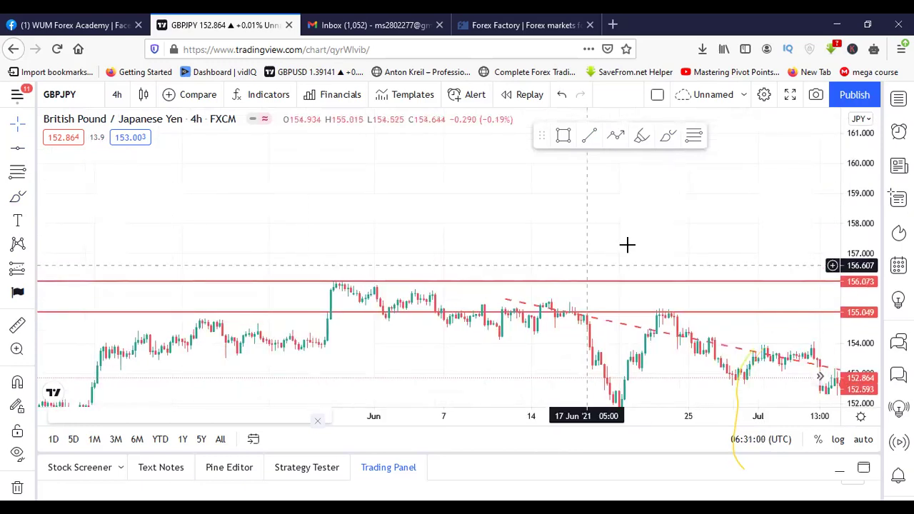
{"action": "left_click_drag", "start_coordinate": [626, 245], "coordinate": [395, 207]}
{"action": "left_click_drag", "start_coordinate": [718, 348], "coordinate": [314, 204]}
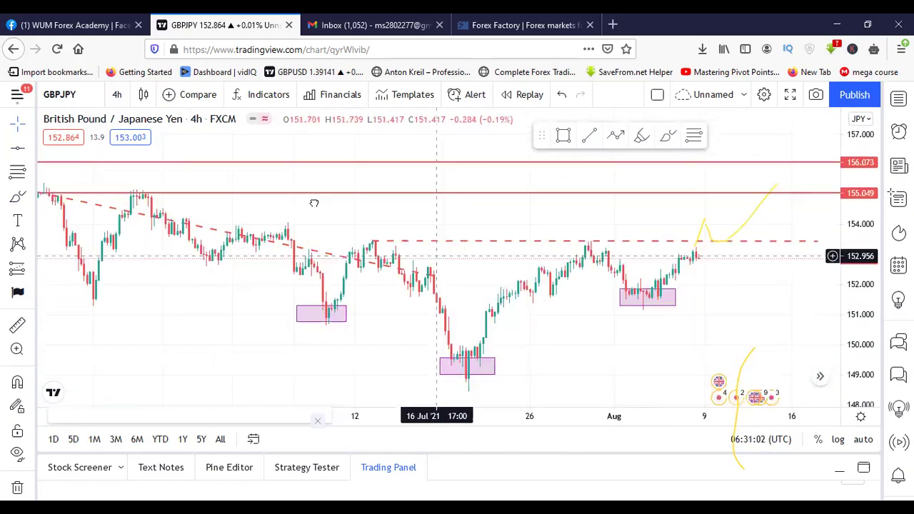
{"action": "left_click_drag", "start_coordinate": [651, 248], "coordinate": [531, 199]}
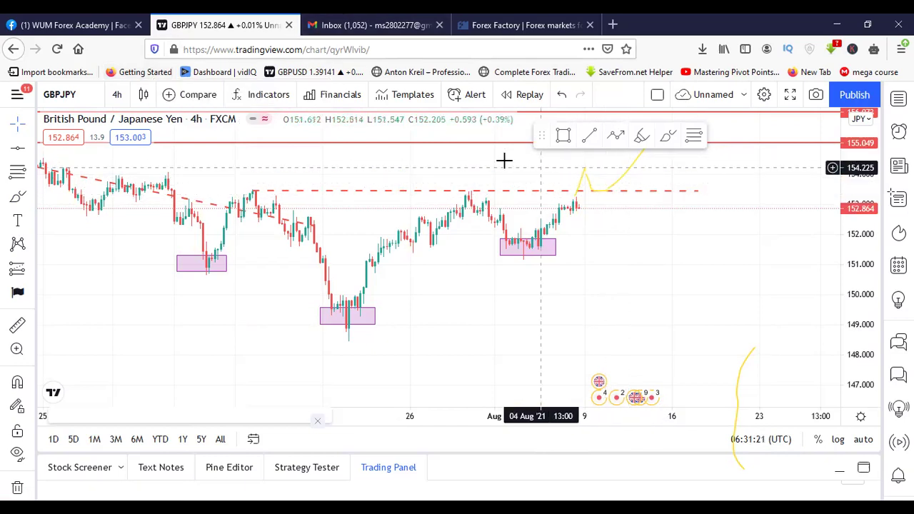
{"action": "left_click", "coordinate": [33, 150]}
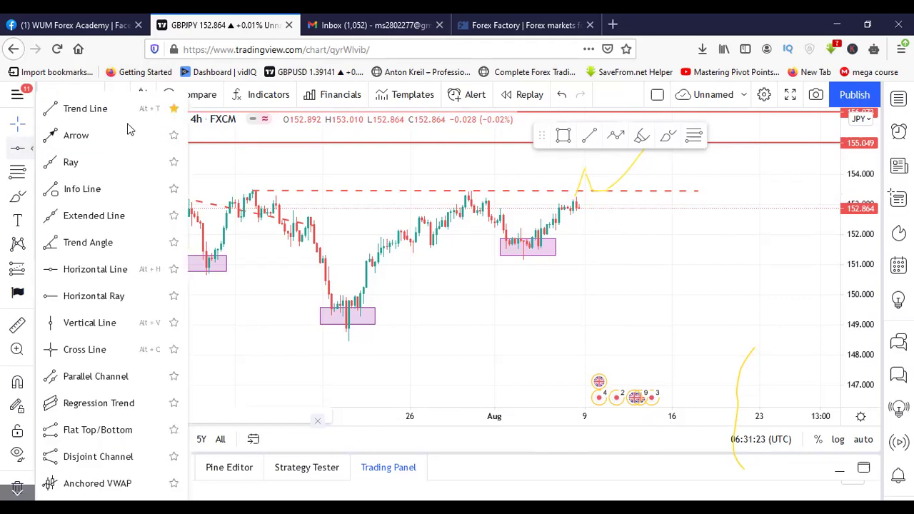
{"action": "left_click", "coordinate": [667, 136]}
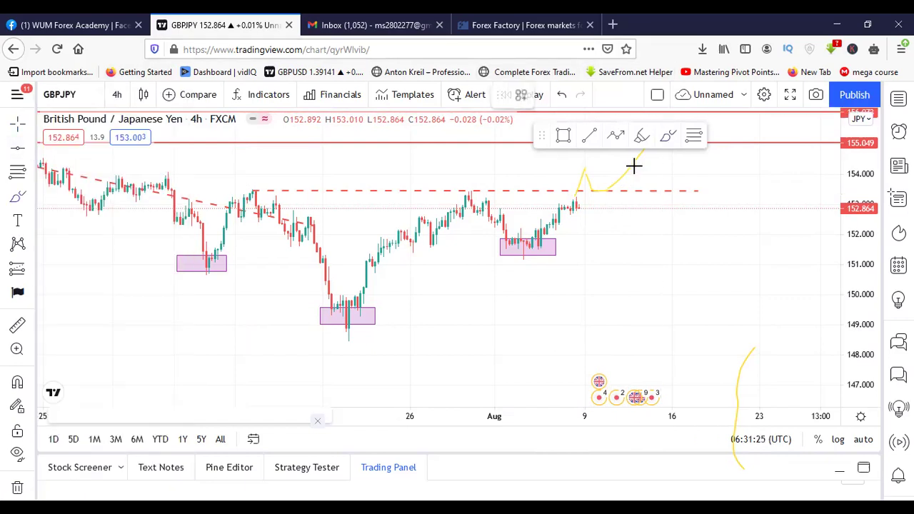
{"action": "left_click_drag", "start_coordinate": [613, 177], "coordinate": [612, 188]}
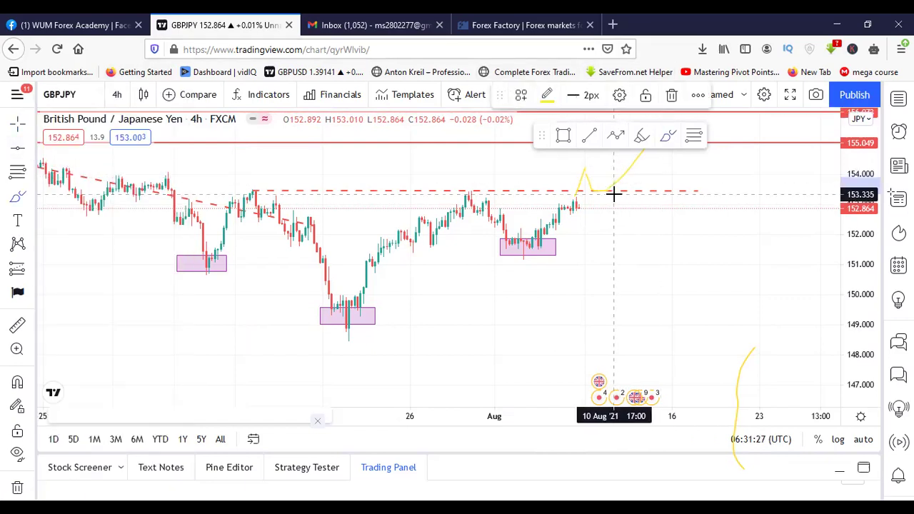
Circle the price pattern from the mid-July high to the early-August candles with the highlighter
{"action": "left_click", "coordinate": [642, 141]}
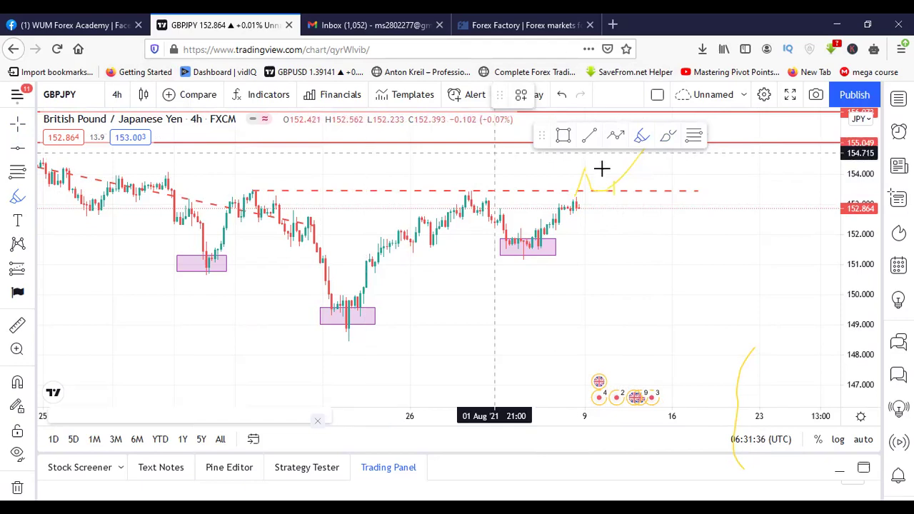
{"action": "mouse_move", "coordinate": [236, 152]}
{"action": "left_mouse_down"}
{"action": "mouse_move", "coordinate": [357, 153]}
{"action": "mouse_move", "coordinate": [659, 253]}
{"action": "mouse_move", "coordinate": [483, 329]}
{"action": "left_mouse_up"}
{"action": "left_click_drag", "start_coordinate": [341, 332], "coordinate": [281, 227]}
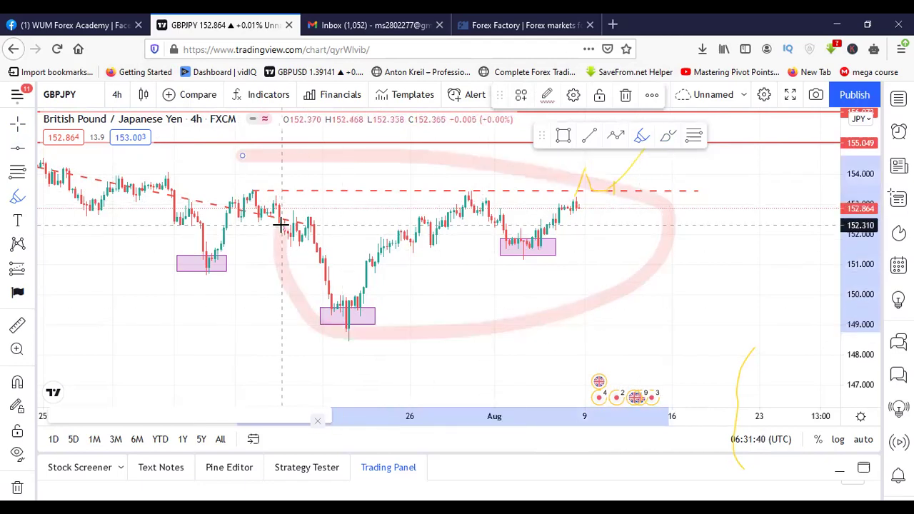
{"action": "left_click", "coordinate": [691, 137]}
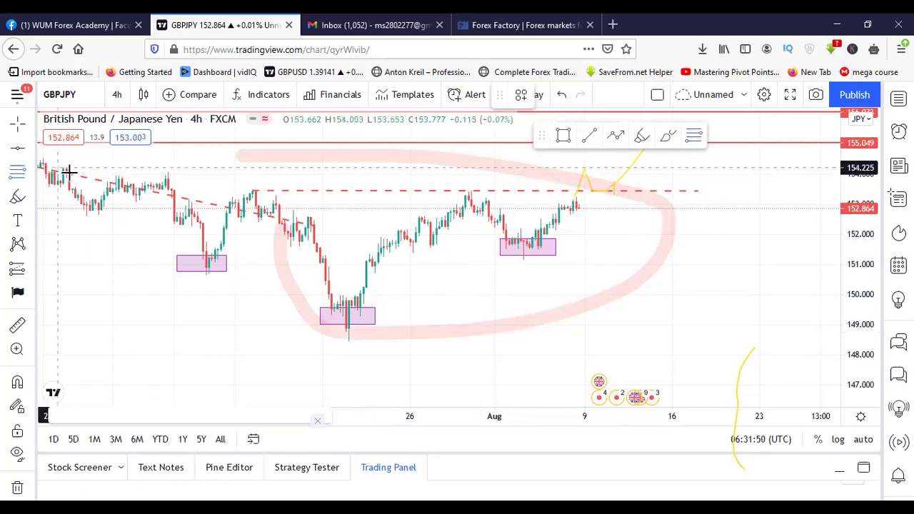
{"action": "left_click", "coordinate": [245, 154]}
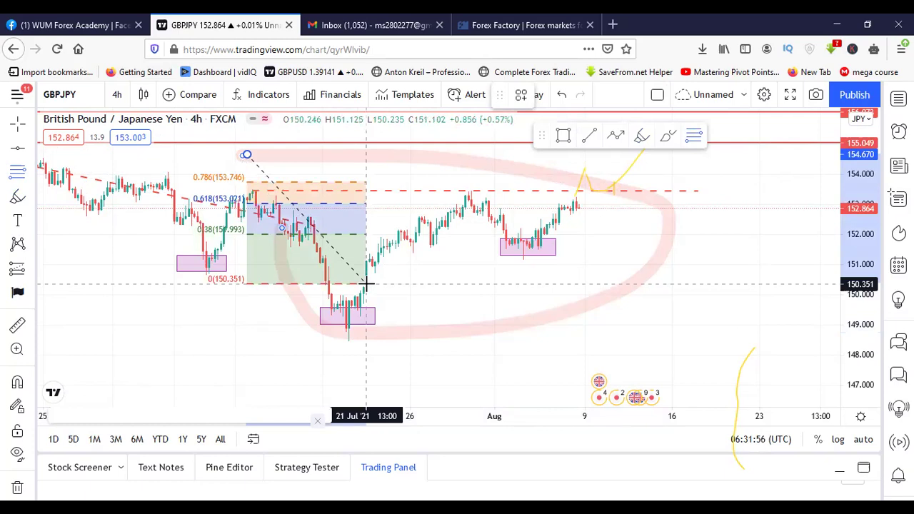
{"action": "key", "text": "Escape"}
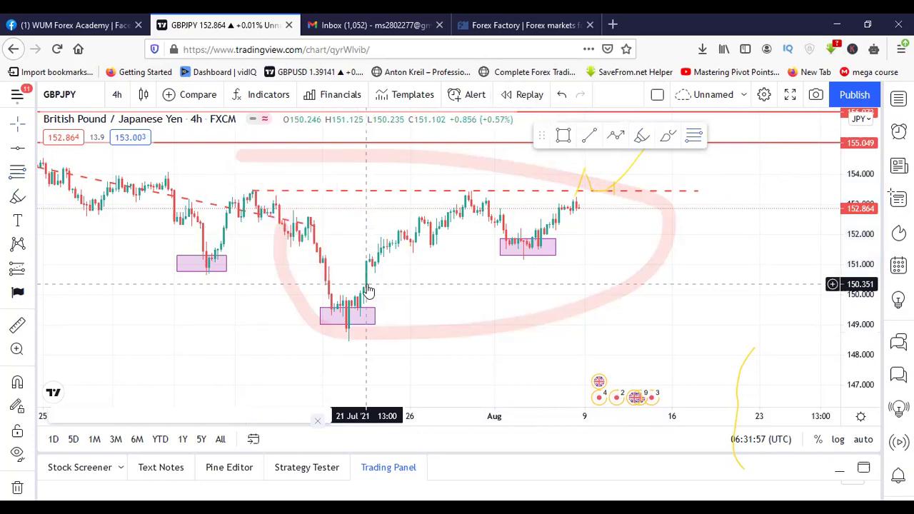
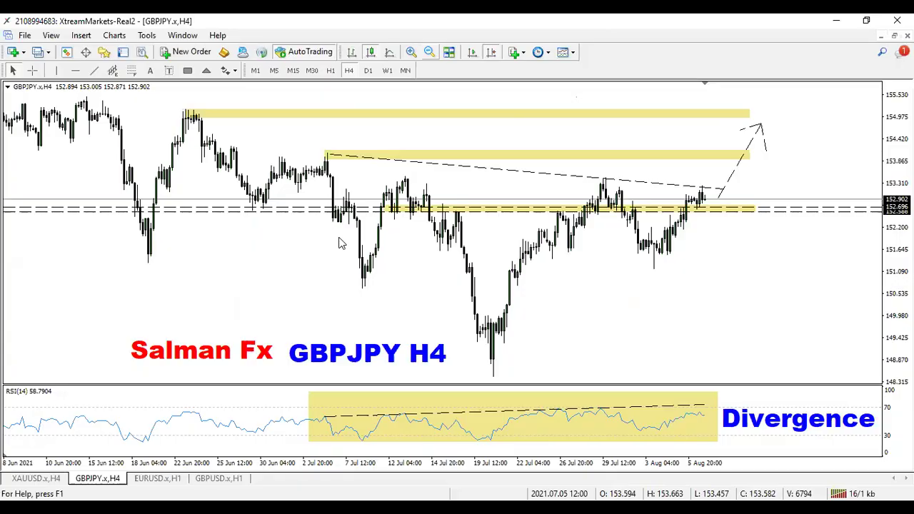
On the MetaTrader GBPJPY H4 chart, circle and tick the early-July and latest price highs, and box the RSI divergence line's starting point
{"action": "left_click_drag", "start_coordinate": [239, 253], "coordinate": [221, 261]}
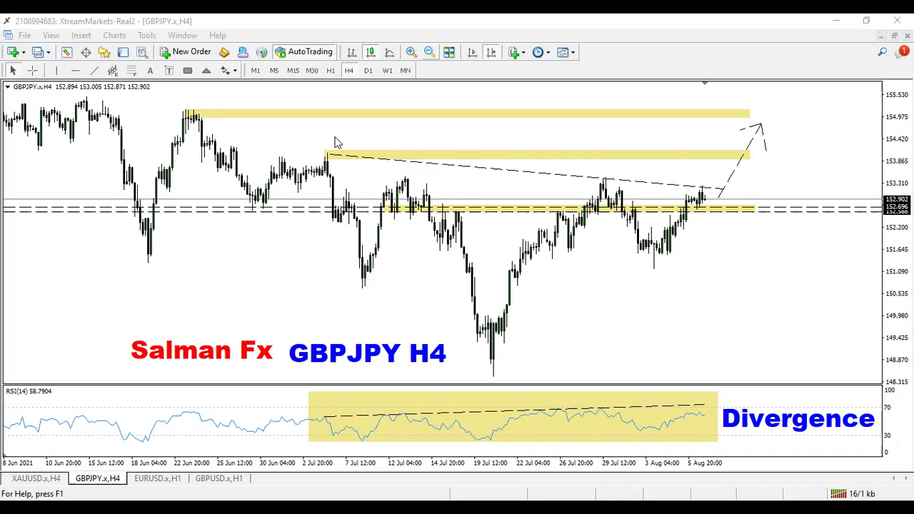
{"action": "left_click_drag", "start_coordinate": [334, 141], "coordinate": [340, 139]}
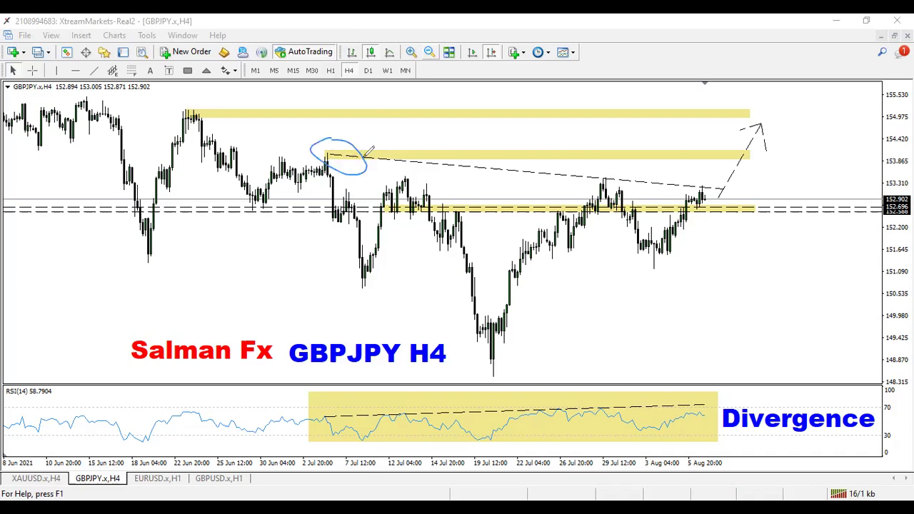
{"action": "mouse_move", "coordinate": [710, 183]}
{"action": "left_mouse_down"}
{"action": "mouse_move", "coordinate": [703, 193]}
{"action": "mouse_move", "coordinate": [720, 189]}
{"action": "left_mouse_up"}
{"action": "mouse_move", "coordinate": [329, 411]}
{"action": "left_mouse_down"}
{"action": "mouse_move", "coordinate": [319, 421]}
{"action": "mouse_move", "coordinate": [330, 412]}
{"action": "left_mouse_up"}
{"action": "mouse_move", "coordinate": [338, 137]}
{"action": "left_mouse_down"}
{"action": "mouse_move", "coordinate": [329, 150]}
{"action": "mouse_move", "coordinate": [340, 140]}
{"action": "left_mouse_up"}
{"action": "left_click_drag", "start_coordinate": [721, 196], "coordinate": [748, 172]}
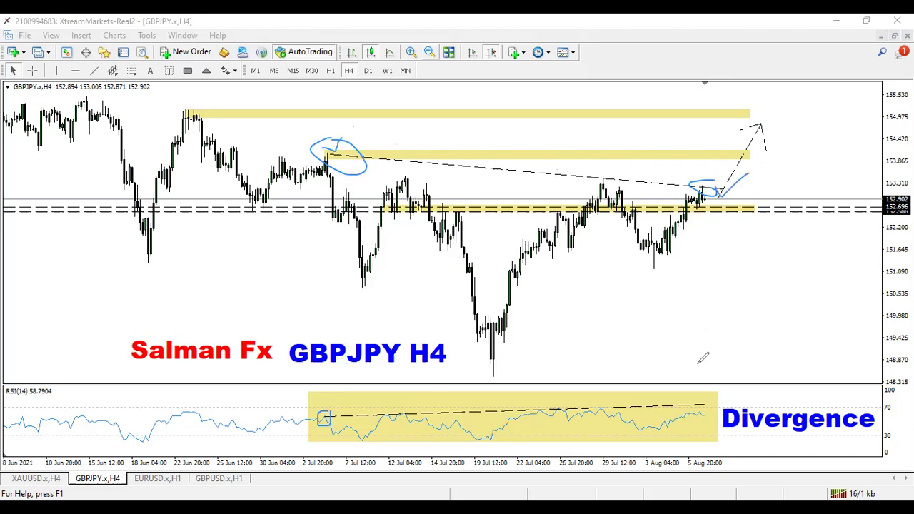
Circle the late-July price high and the matching and latest RSI peaks, and trace the RSI line from early to late July
{"action": "mouse_move", "coordinate": [693, 410]}
{"action": "left_mouse_down"}
{"action": "mouse_move", "coordinate": [705, 410]}
{"action": "mouse_move", "coordinate": [694, 405]}
{"action": "left_mouse_up"}
{"action": "mouse_move", "coordinate": [616, 173]}
{"action": "left_mouse_down"}
{"action": "mouse_move", "coordinate": [594, 178]}
{"action": "mouse_move", "coordinate": [605, 191]}
{"action": "left_mouse_up"}
{"action": "left_click_drag", "start_coordinate": [590, 413], "coordinate": [607, 404]}
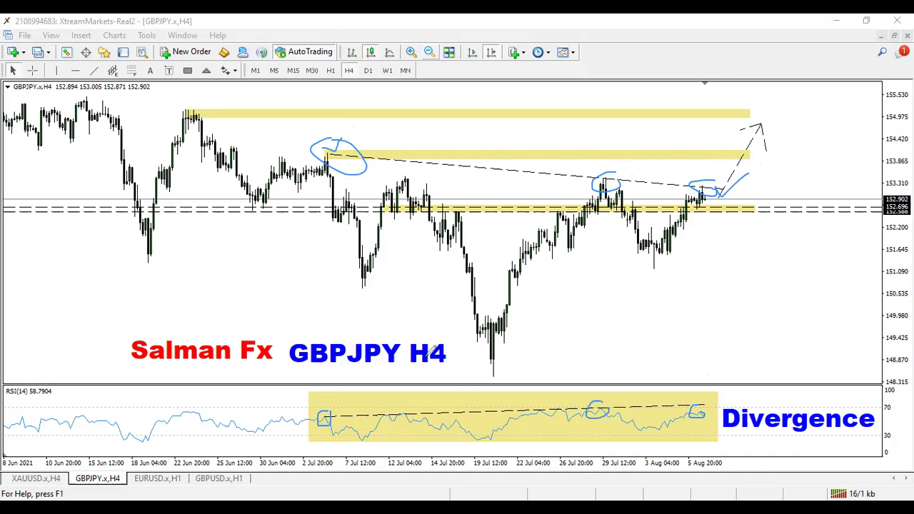
{"action": "left_click_drag", "start_coordinate": [327, 414], "coordinate": [586, 404]}
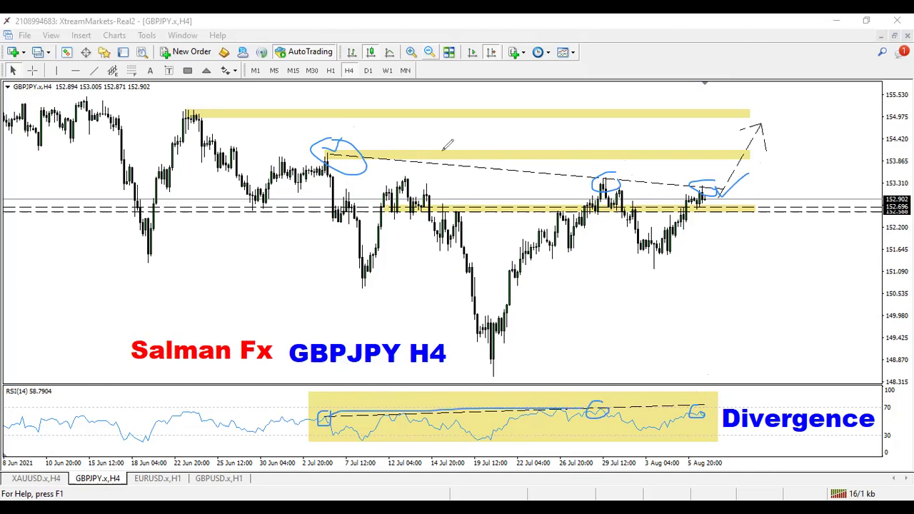
Erase the blue annotations from the price highs and RSI peaks, leaving only the tick at the early-July high
{"action": "left_click", "coordinate": [607, 184]}
{"action": "left_click_drag", "start_coordinate": [393, 131], "coordinate": [354, 138]}
{"action": "left_click", "coordinate": [334, 147]}
{"action": "left_click", "coordinate": [703, 188]}
{"action": "left_click", "coordinate": [737, 183]}
{"action": "left_click", "coordinate": [598, 411]}
{"action": "left_click", "coordinate": [325, 419]}
{"action": "left_click", "coordinate": [704, 412]}
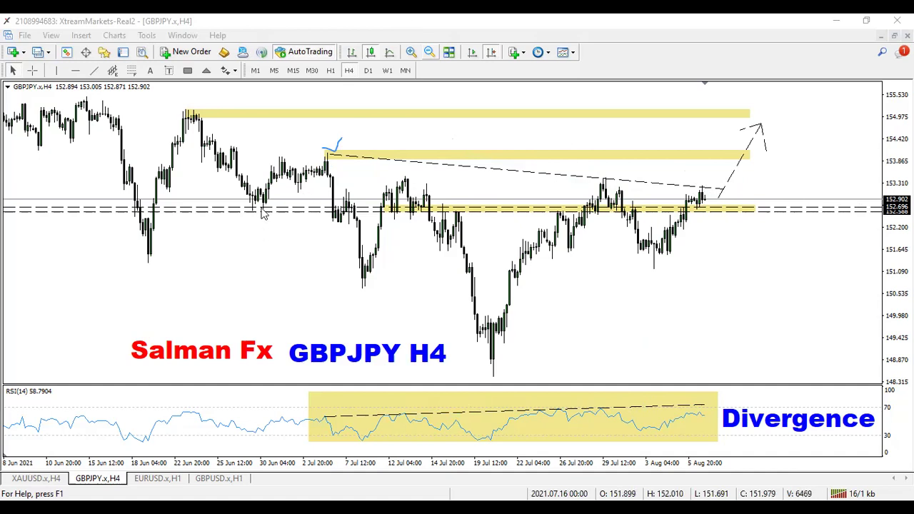
Examine the GBPJPY H4 price history against the yellow resistance zones, the descending dashed trendline and the RSI divergence
{"action": "left_click_drag", "start_coordinate": [269, 260], "coordinate": [349, 257]}
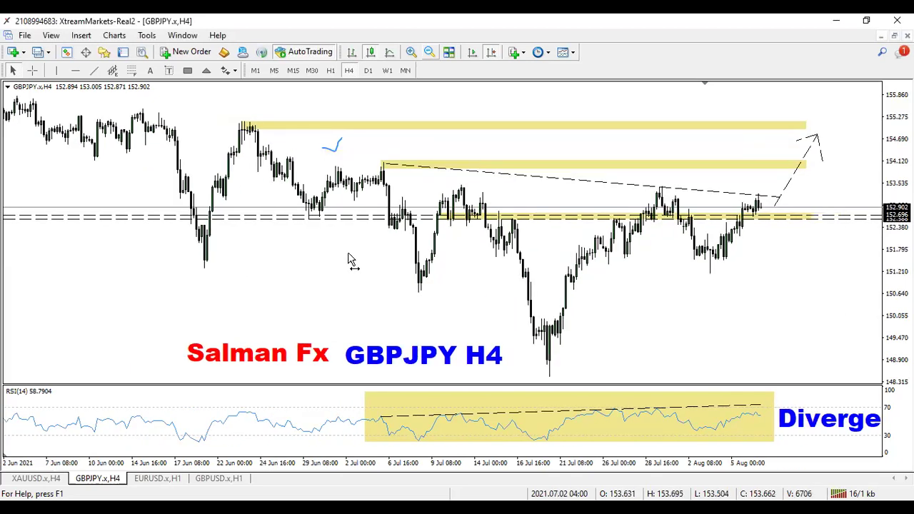
{"action": "left_click_drag", "start_coordinate": [350, 260], "coordinate": [340, 259]}
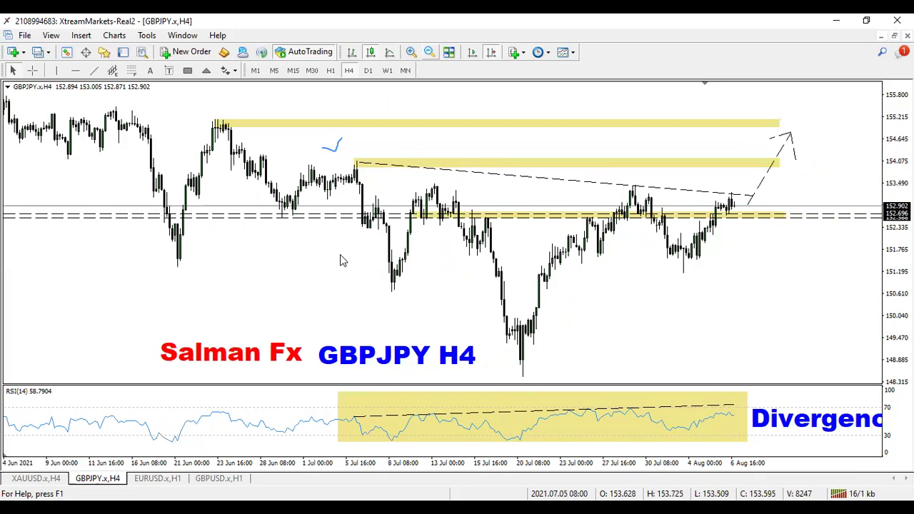
{"action": "left_click_drag", "start_coordinate": [699, 279], "coordinate": [622, 276]}
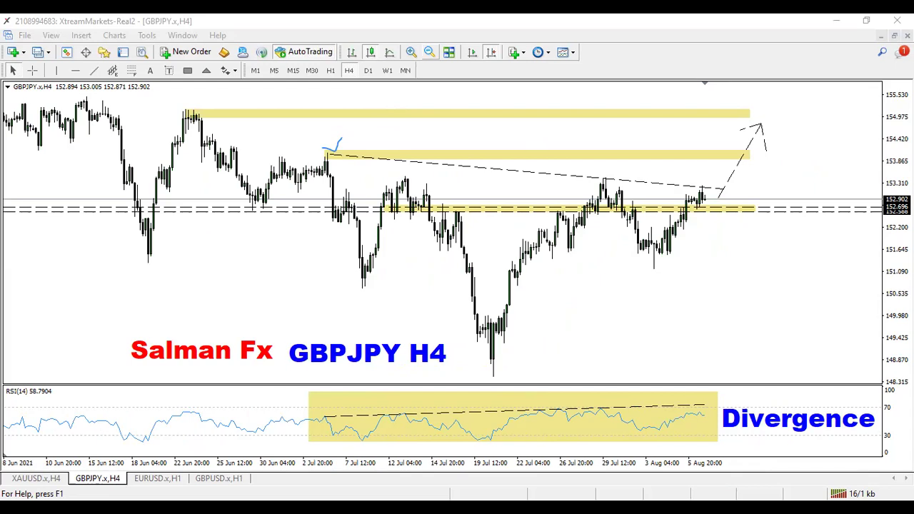
{"action": "left_click_drag", "start_coordinate": [663, 290], "coordinate": [587, 290]}
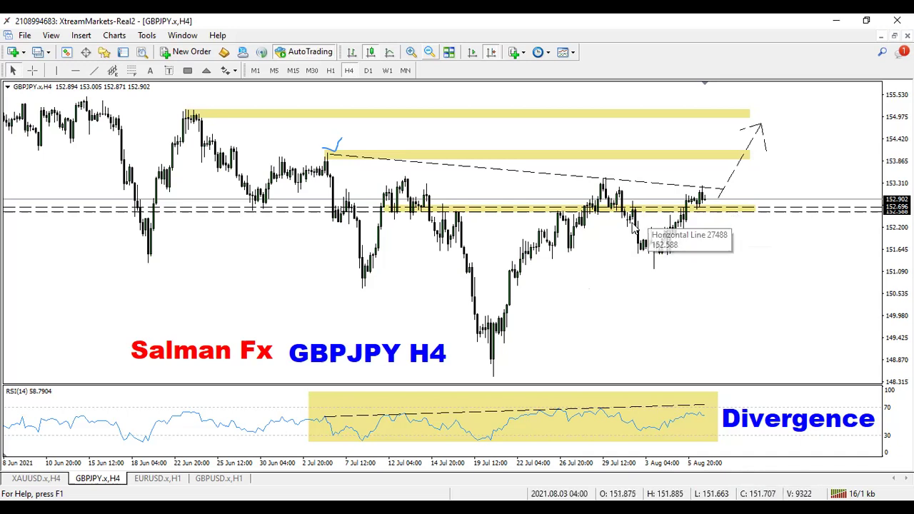
{"action": "left_click_drag", "start_coordinate": [466, 276], "coordinate": [729, 267]}
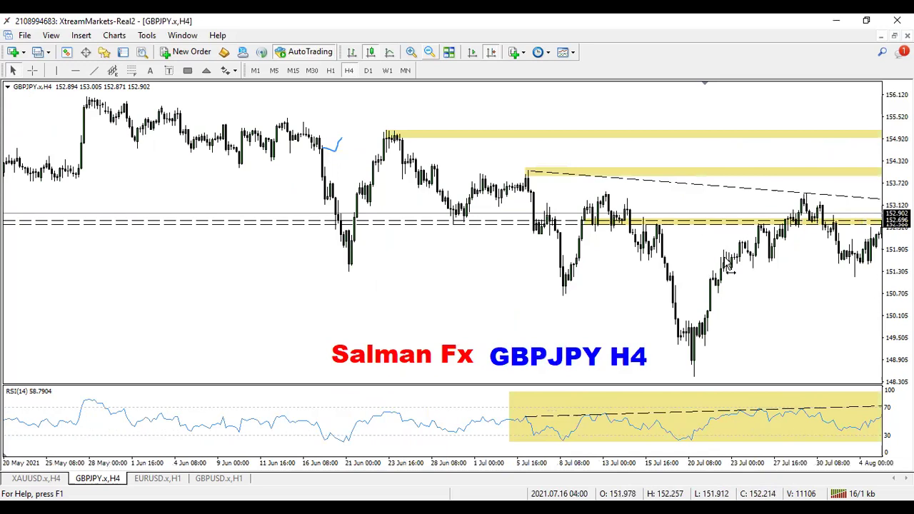
{"action": "left_click_drag", "start_coordinate": [428, 271], "coordinate": [404, 274]}
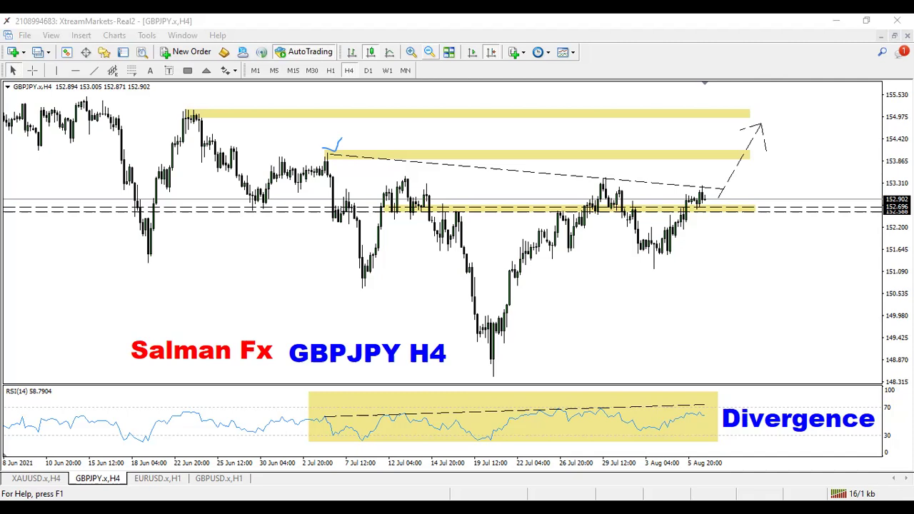
Switch to the maximised XAUUSD H4 chart and zoom in on its latest candles
{"action": "left_click", "coordinate": [529, 96]}
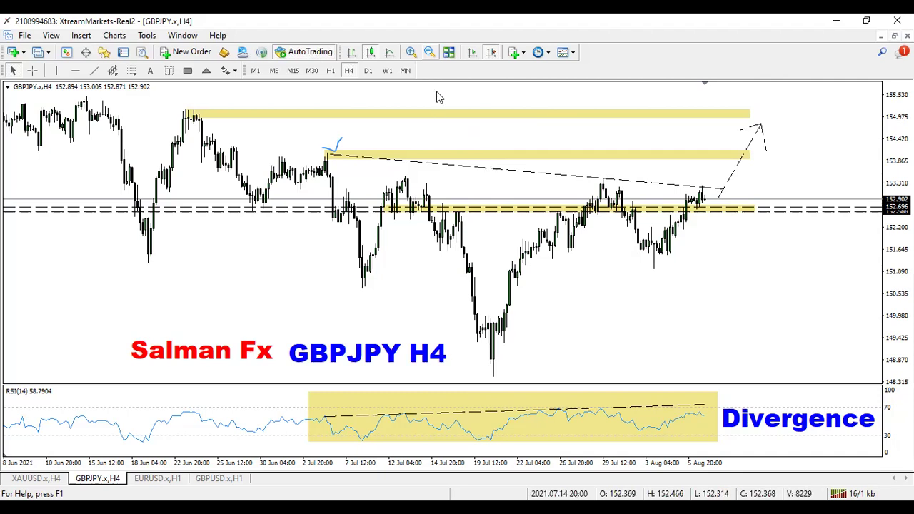
{"action": "left_click", "coordinate": [452, 52]}
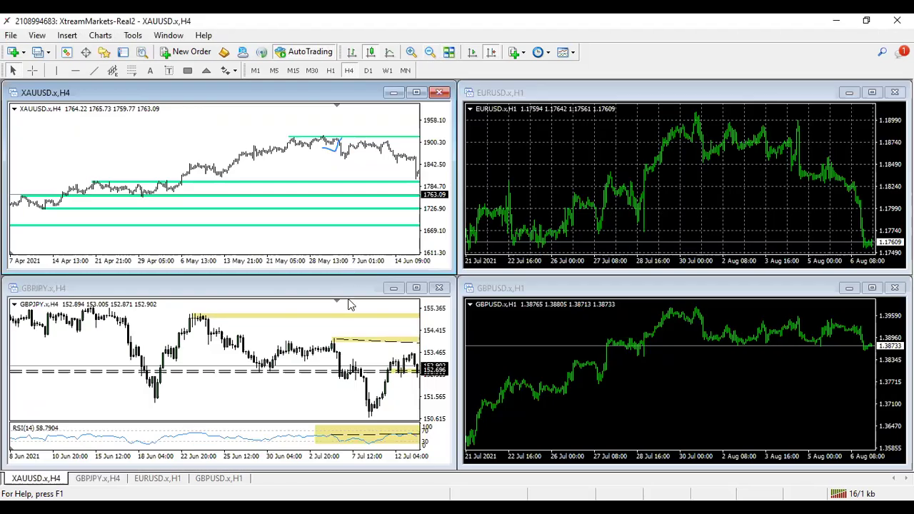
{"action": "left_click", "coordinate": [417, 93]}
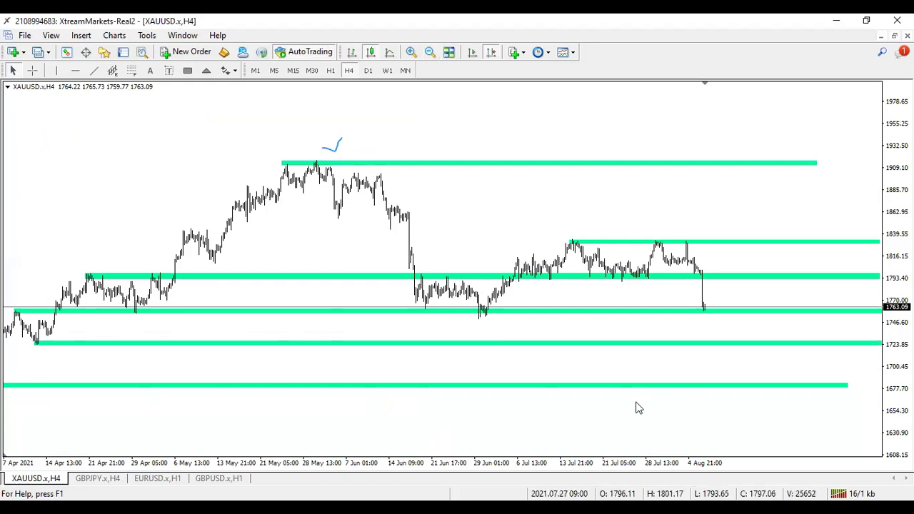
{"action": "left_click_drag", "start_coordinate": [618, 469], "coordinate": [627, 468]}
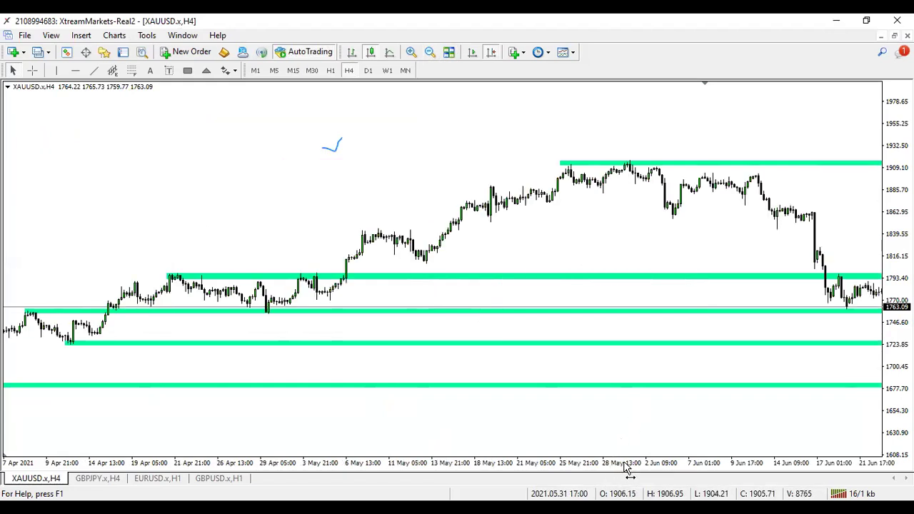
{"action": "left_click", "coordinate": [490, 55]}
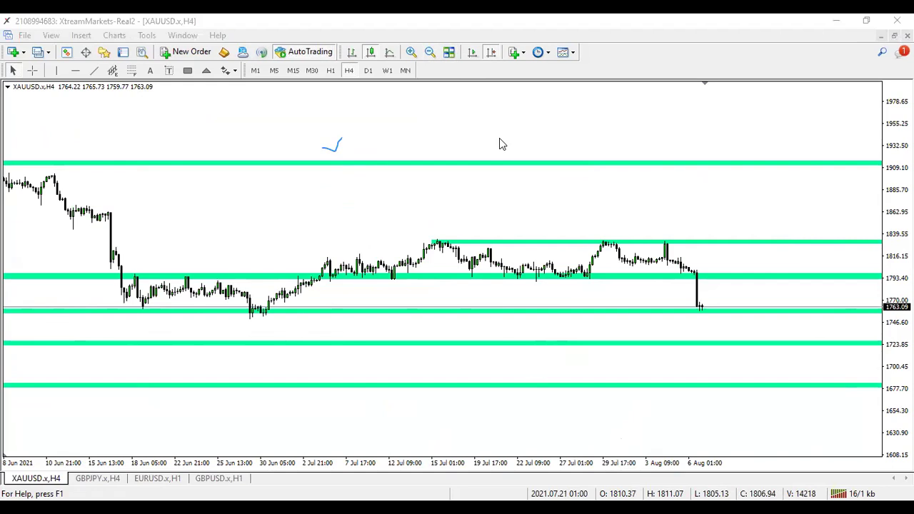
Switch to the browser's Forex Factory calendar and sketch freehand blue lines over the Monday, August 9 forecast values
{"action": "key", "text": "alt+Tab"}
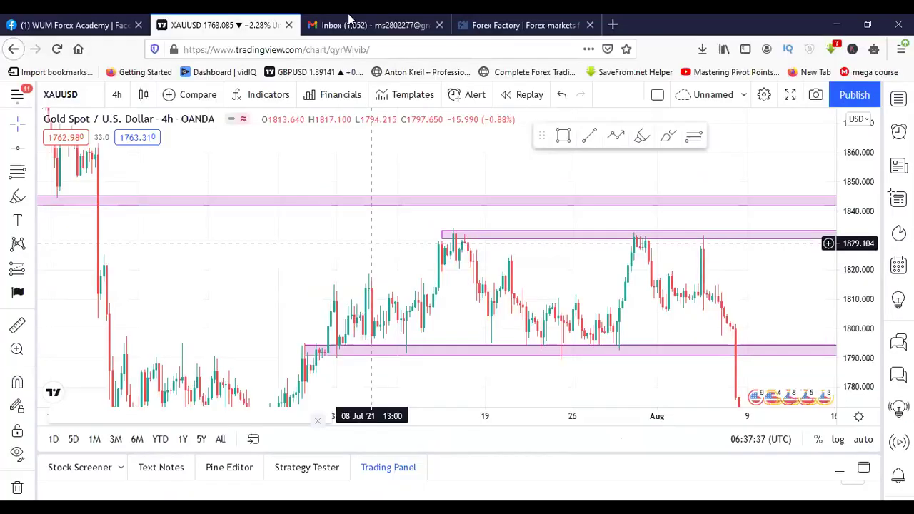
{"action": "left_click", "coordinate": [520, 21]}
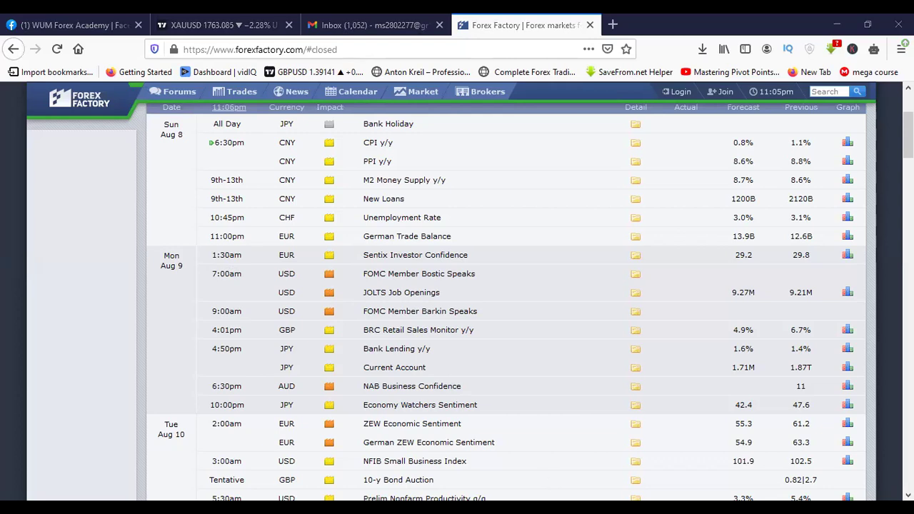
{"action": "left_click_drag", "start_coordinate": [705, 306], "coordinate": [721, 308]}
{"action": "mouse_move", "coordinate": [732, 305]}
{"action": "left_mouse_down"}
{"action": "mouse_move", "coordinate": [736, 271]}
{"action": "mouse_move", "coordinate": [783, 267]}
{"action": "left_mouse_up"}
{"action": "left_click_drag", "start_coordinate": [711, 244], "coordinate": [758, 240]}
{"action": "left_click_drag", "start_coordinate": [680, 258], "coordinate": [744, 254]}
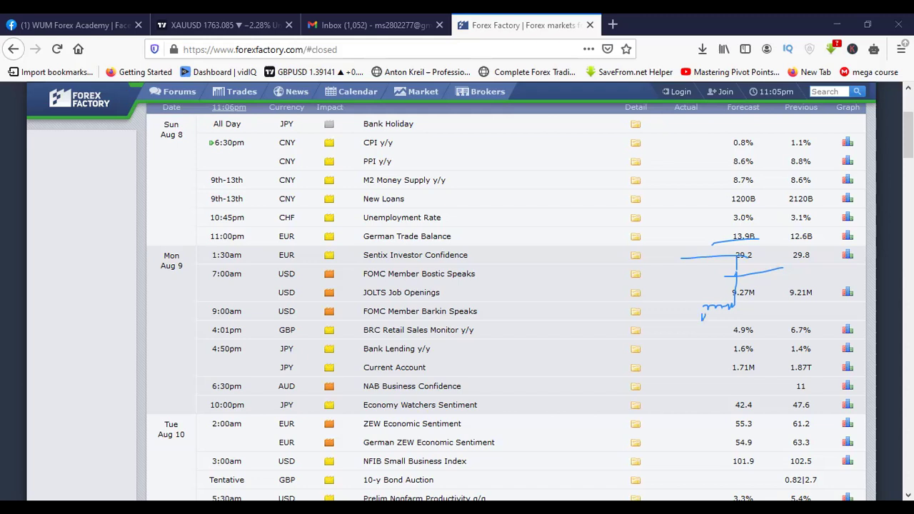
{"action": "left_click_drag", "start_coordinate": [697, 315], "coordinate": [714, 314]}
{"action": "left_click_drag", "start_coordinate": [699, 344], "coordinate": [731, 343]}
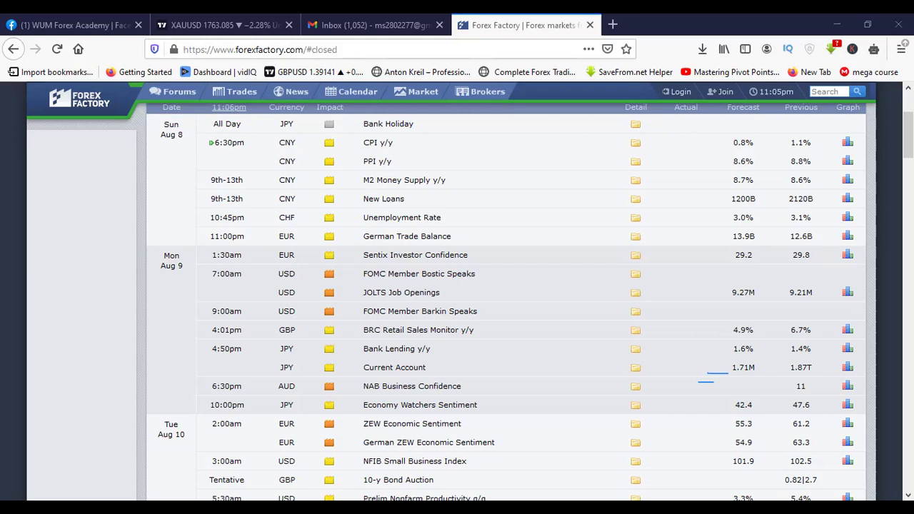
Draw short blue strokes beside the NAB Business Confidence and Economy Watchers Sentiment rows of the calendar
{"action": "left_click_drag", "start_coordinate": [726, 374], "coordinate": [709, 381]}
{"action": "left_click_drag", "start_coordinate": [708, 383], "coordinate": [727, 384]}
{"action": "left_click_drag", "start_coordinate": [705, 404], "coordinate": [730, 394]}
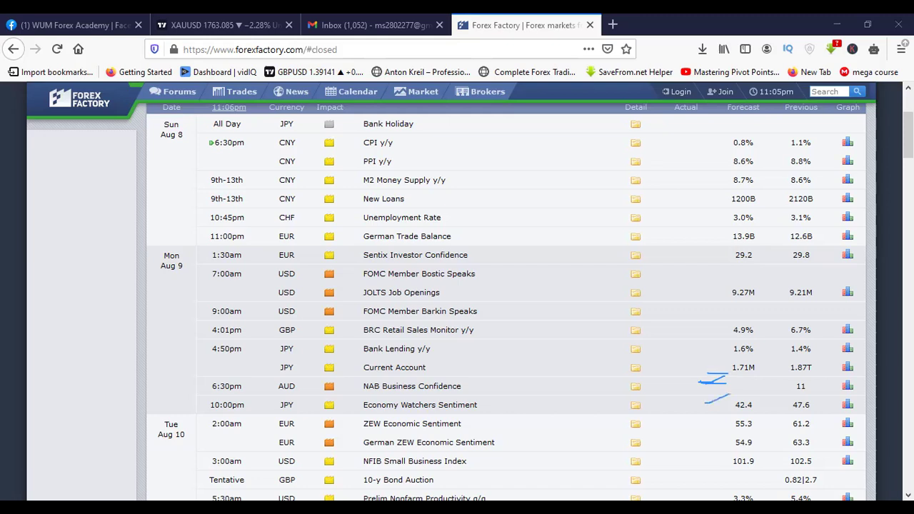